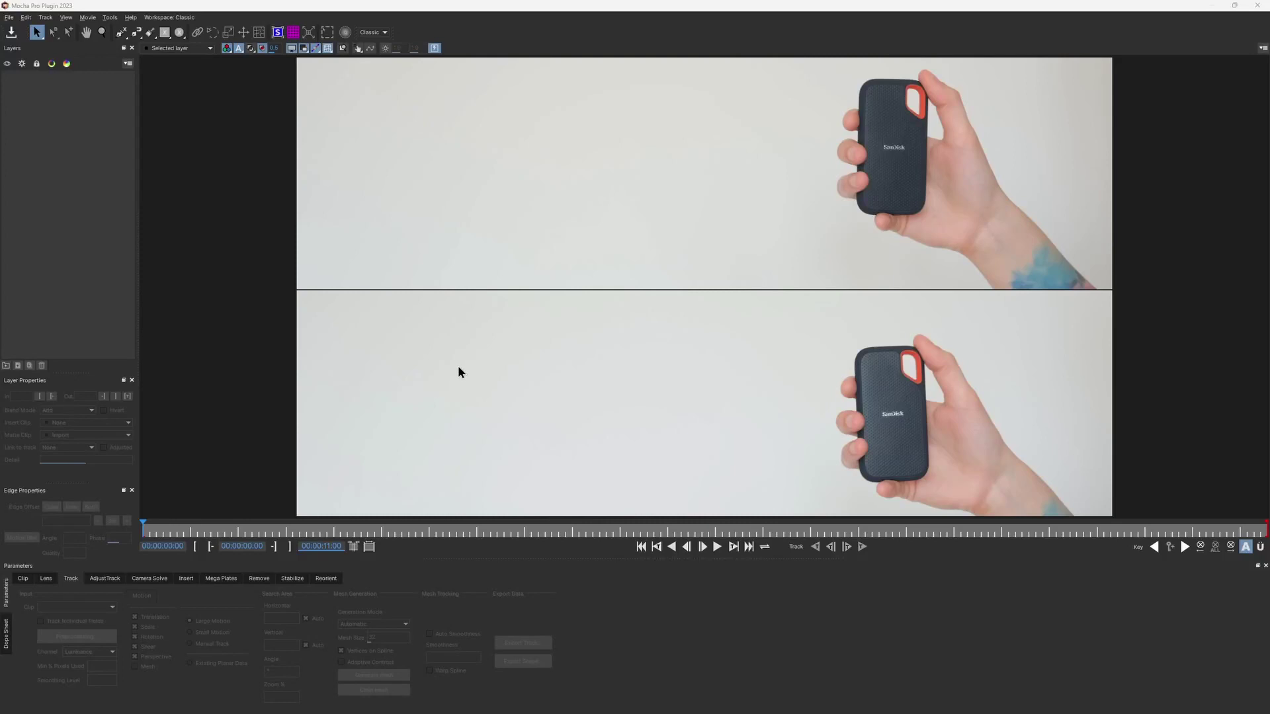
Step: Preview the SSD clip's motion, then return to the first frame
left_click(718, 547)
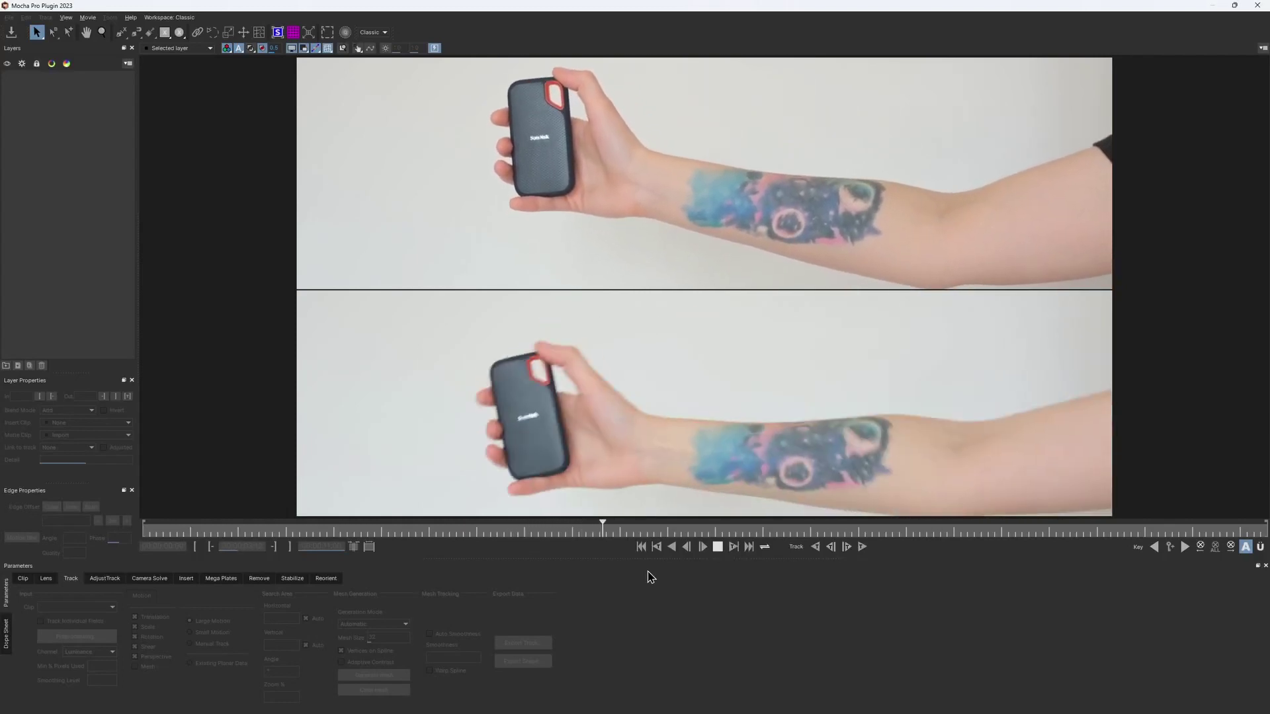
left_click(345, 531)
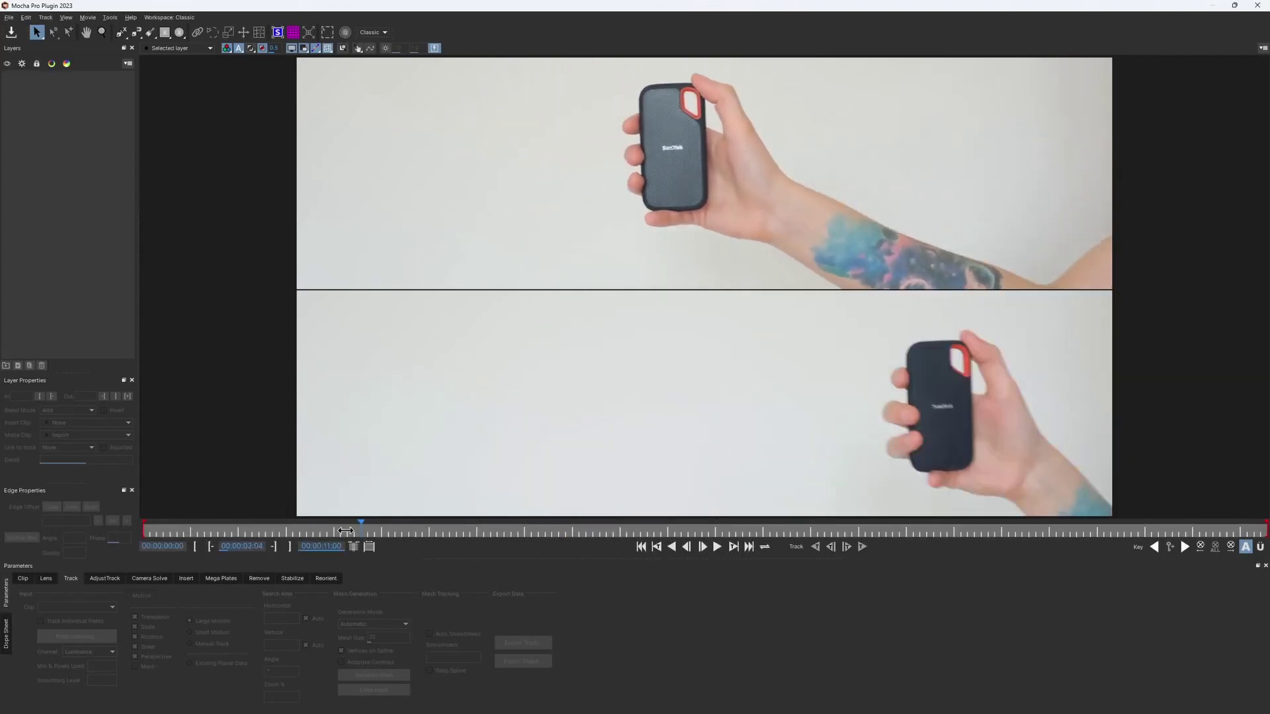
left_click_drag(345, 531, 119, 539)
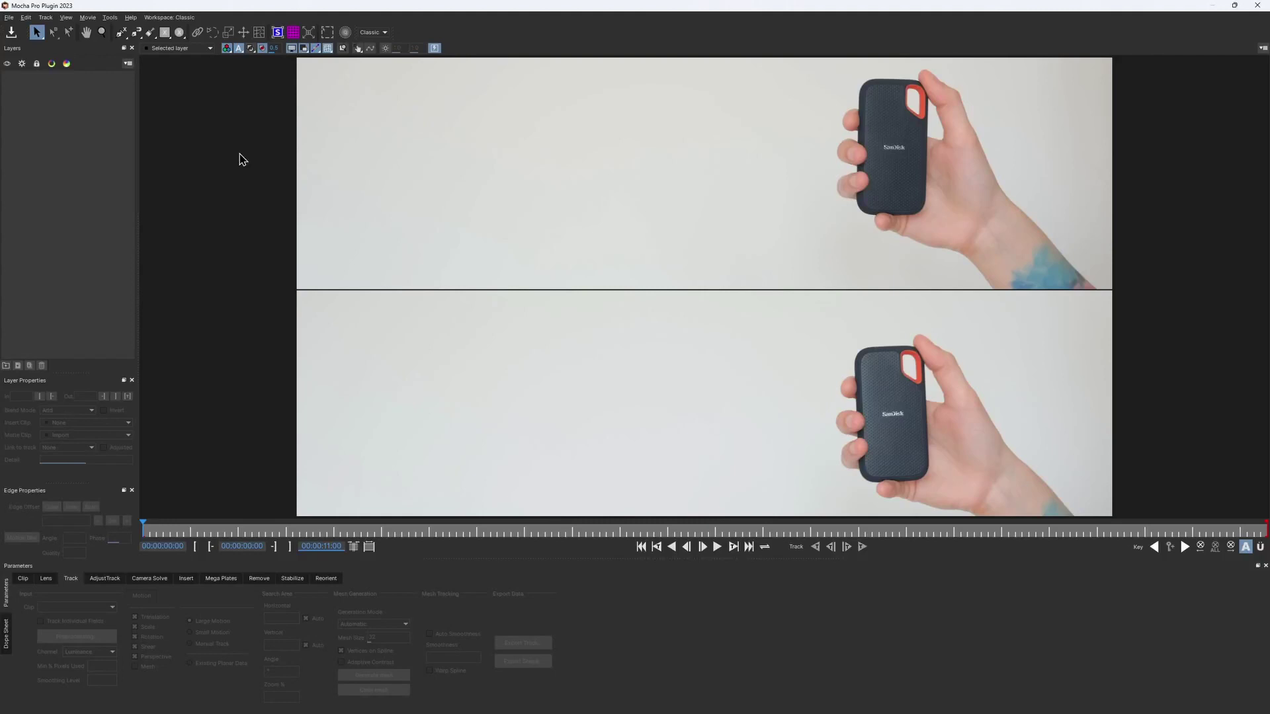
Step: Draw rectangles around the SSD in the upper view (layer 'slow') and the lower view
left_click(165, 32)
left_click_drag(851, 69, 936, 226)
type("ow")
key("Return")
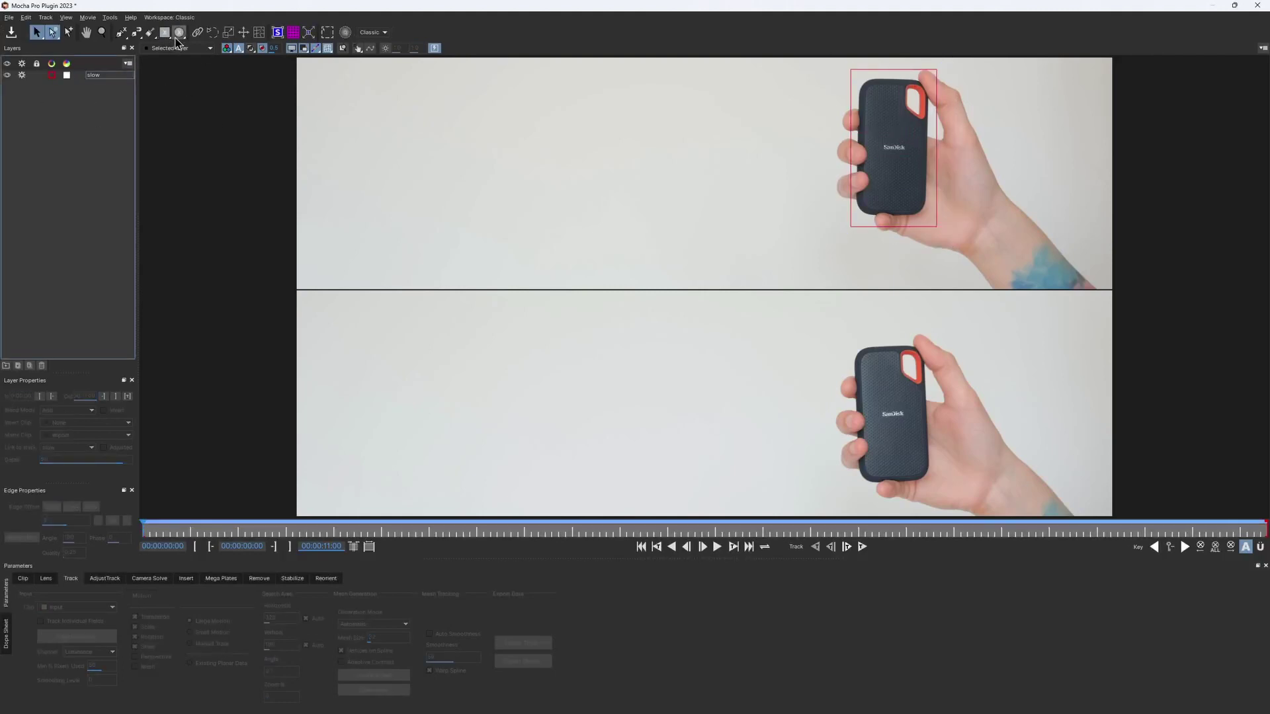
left_click_drag(849, 340, 939, 488)
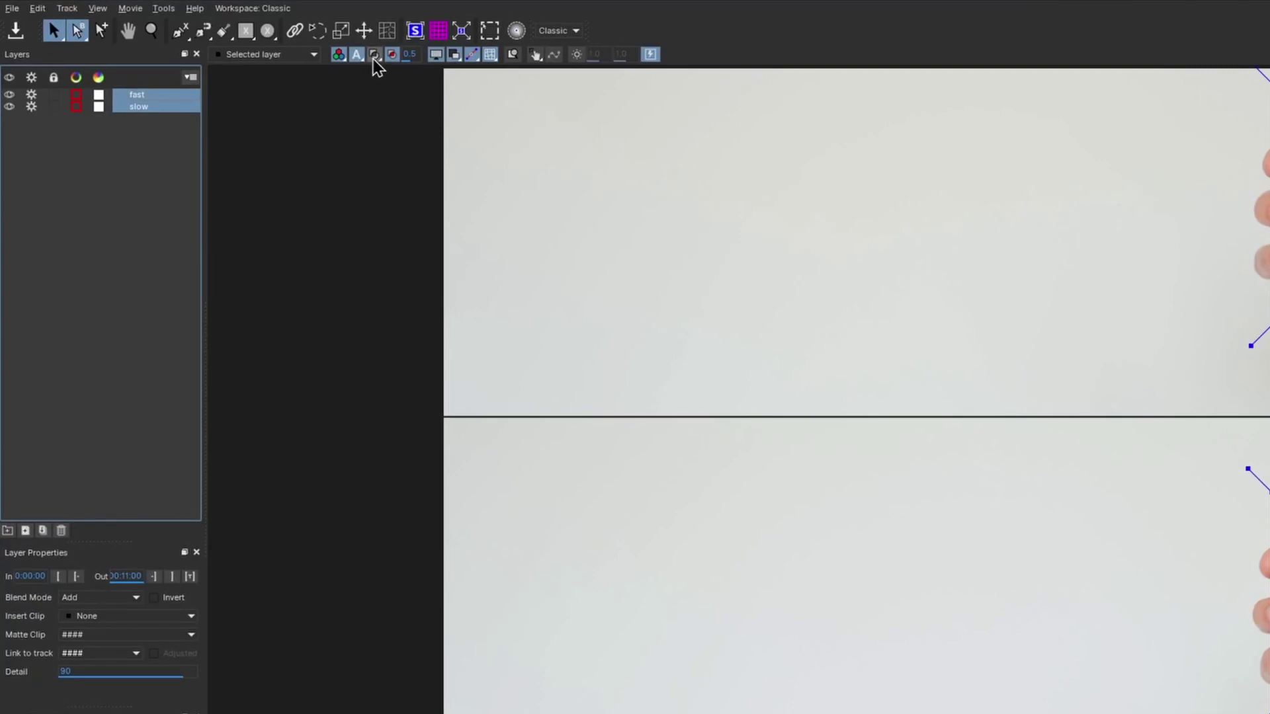
Step: Set the matte view to Selected search areas and turn the overlay on
left_click(374, 57)
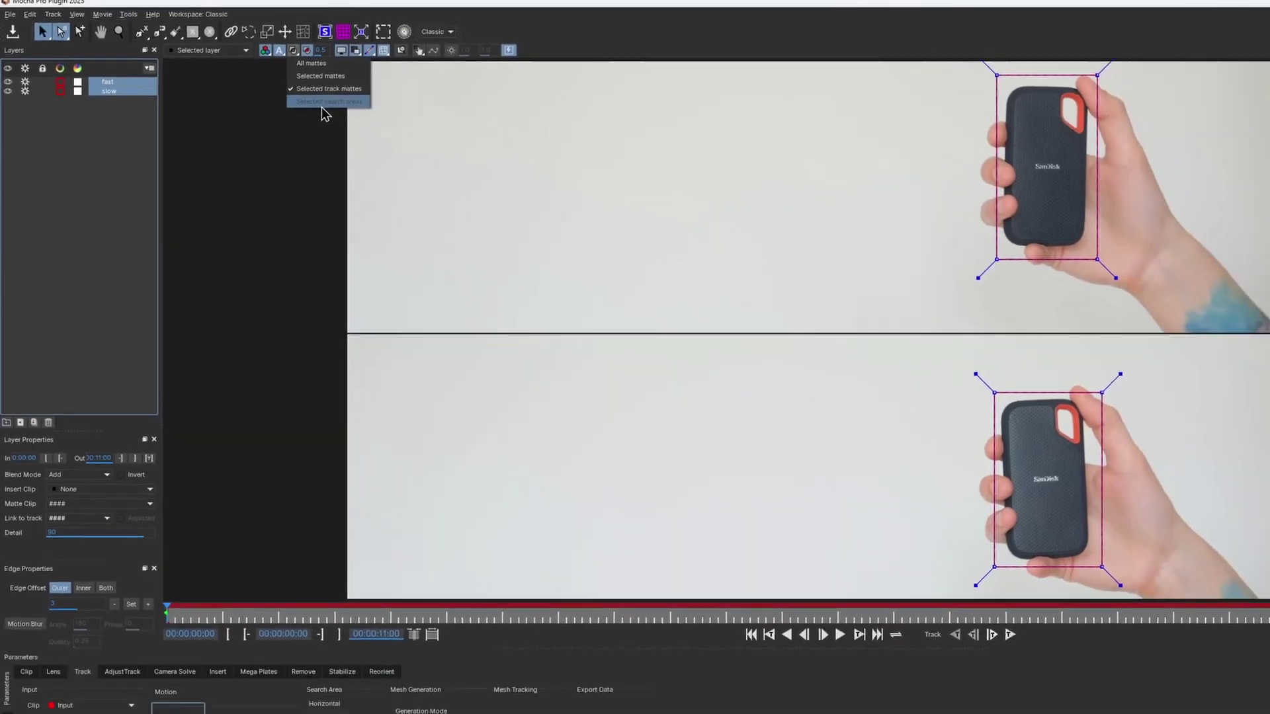
left_click(416, 122)
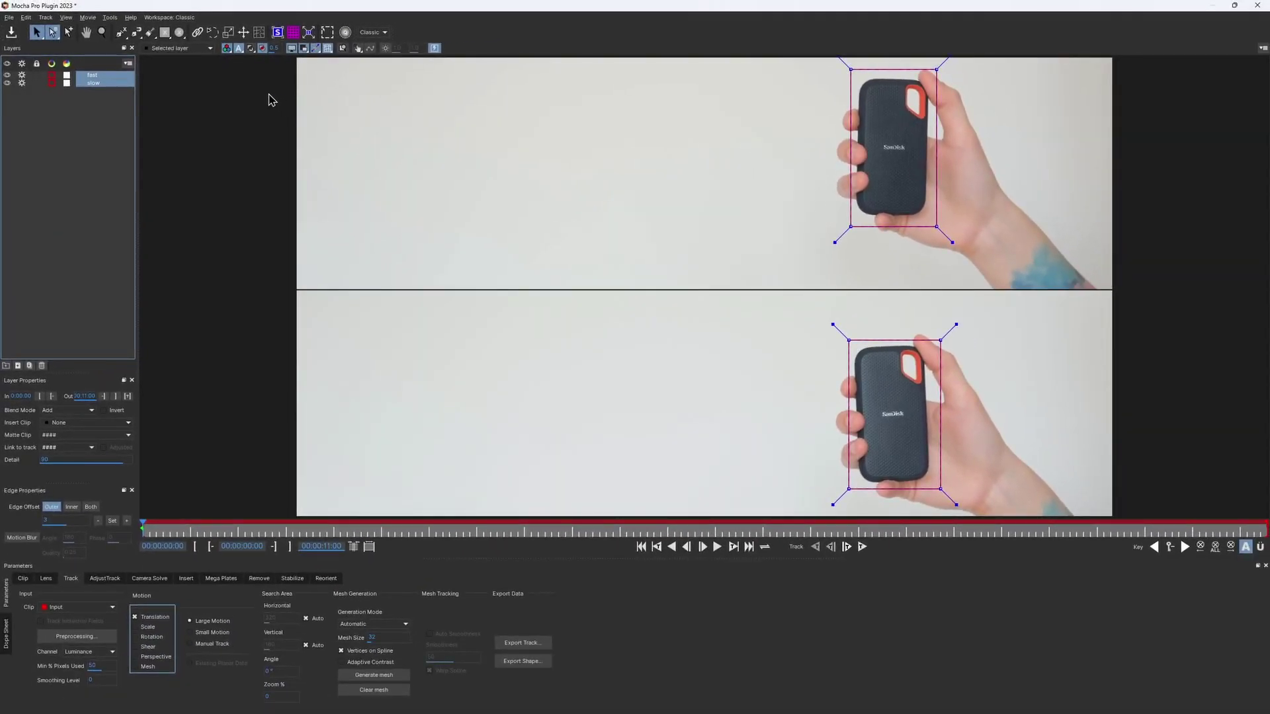
left_click(254, 50)
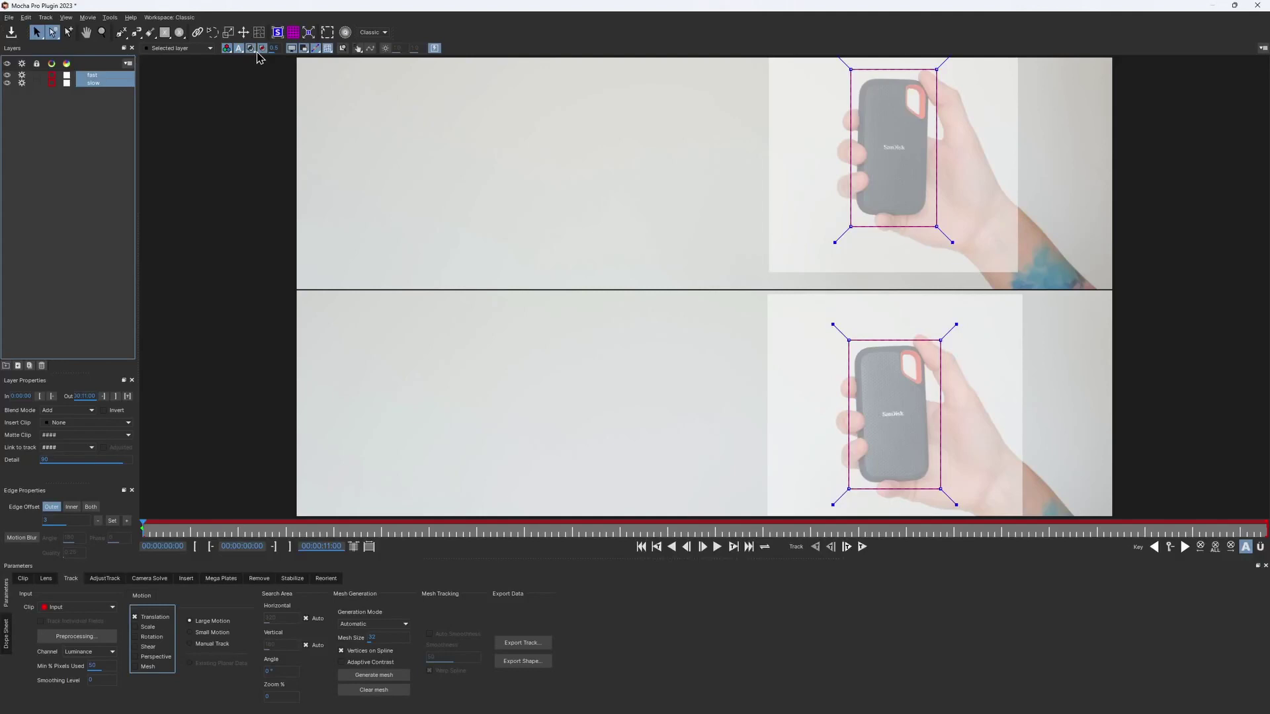
Step: Zoom the viewer out and nudge one surface corner on the lower and upper SSD shapes
key("z")
left_click_drag(797, 241, 781, 263)
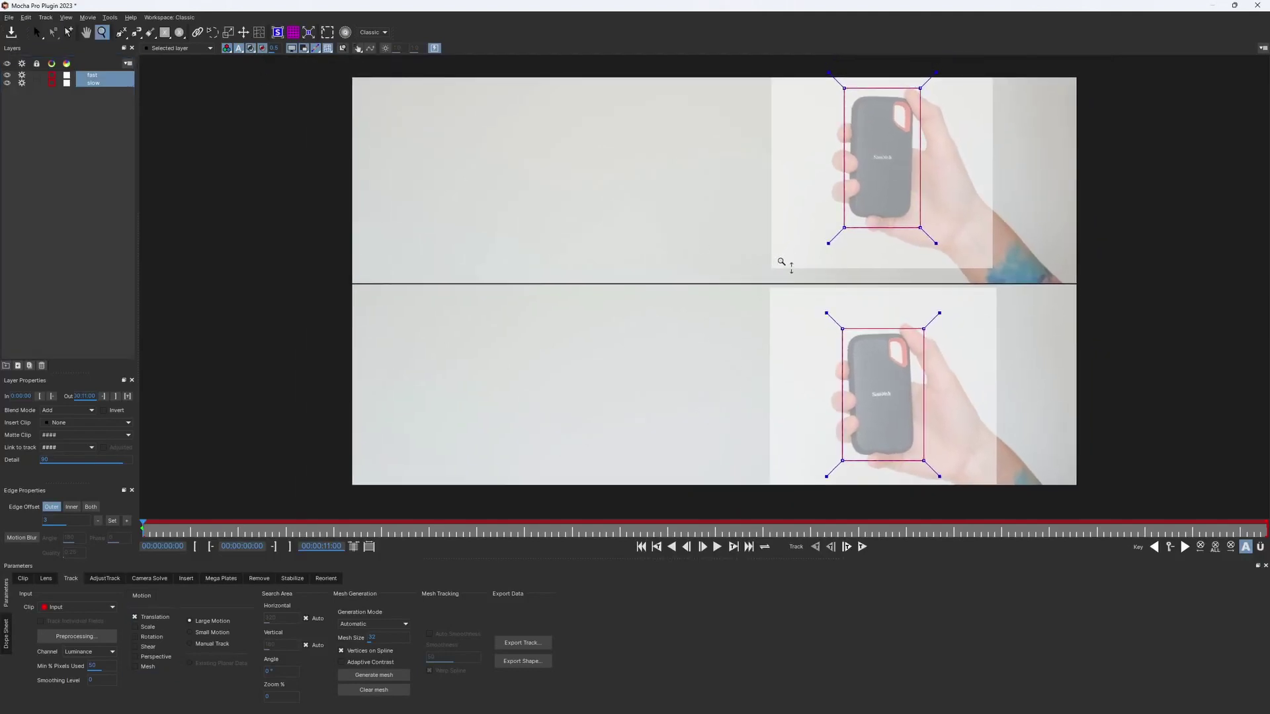
key("s")
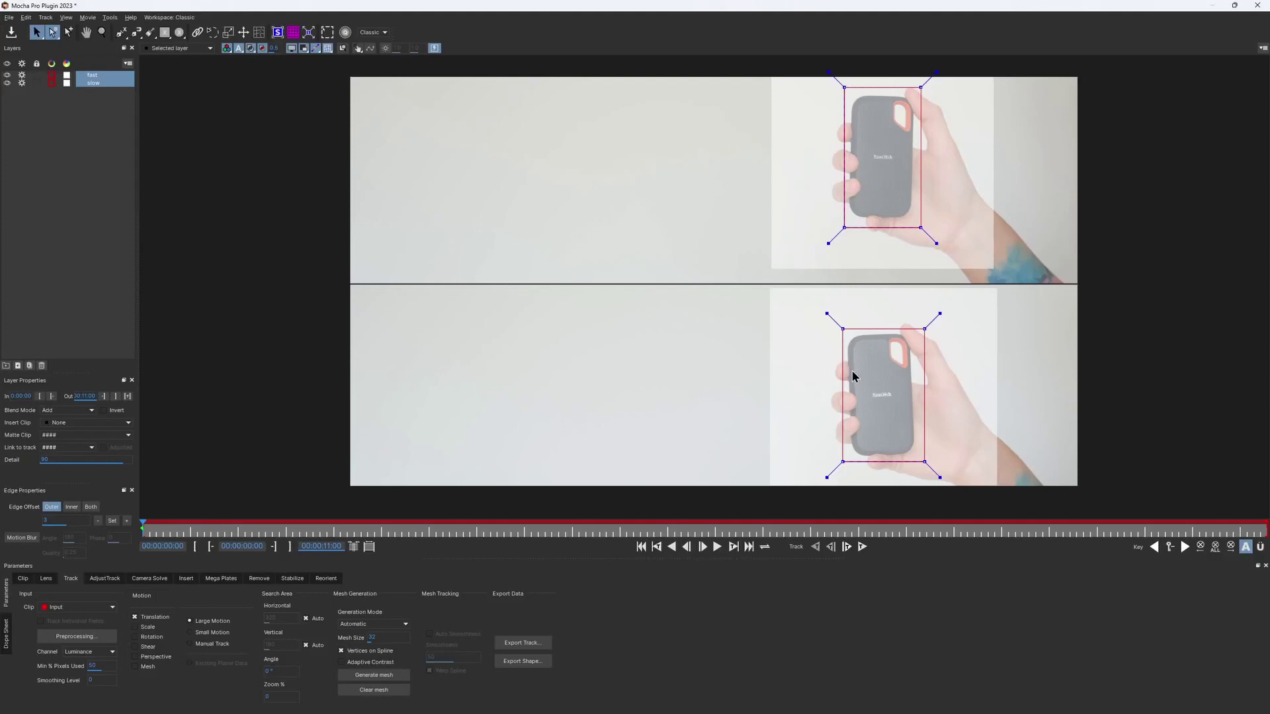
left_click_drag(843, 329, 837, 328)
left_click_drag(846, 225, 842, 226)
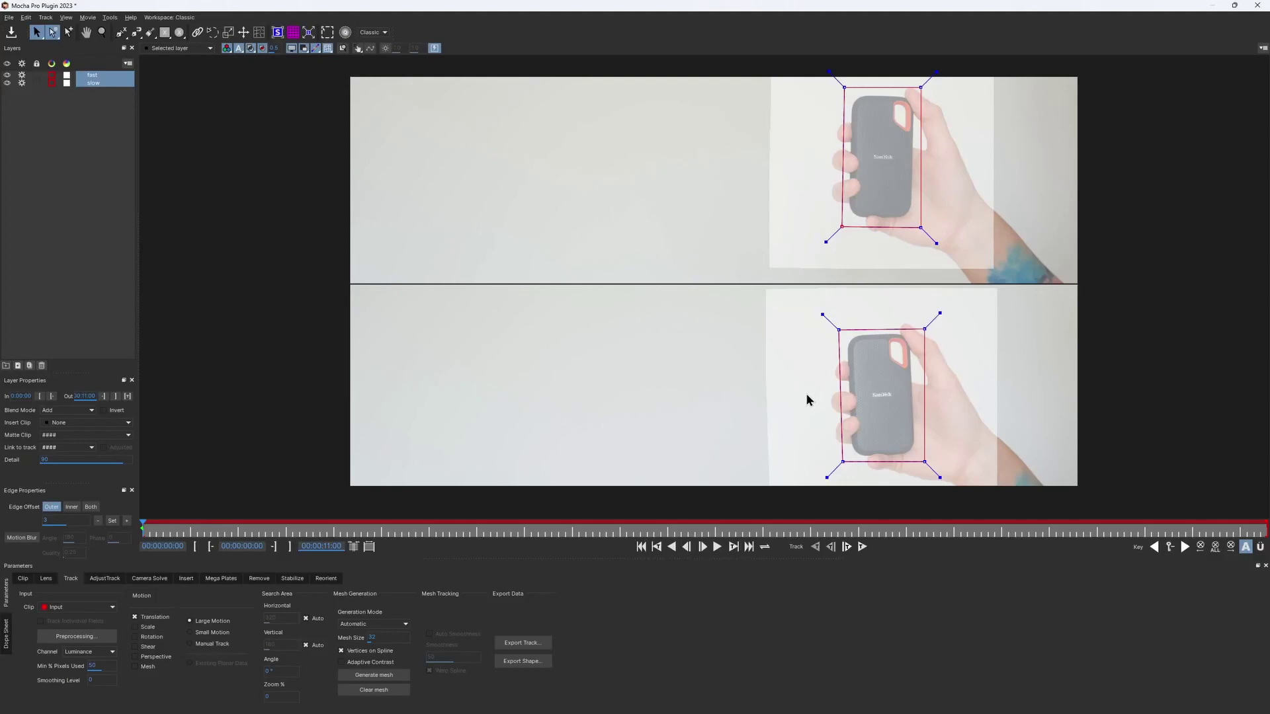
Step: Track both SSD layers one frame forward and compare frames 0 and 1
left_click(849, 548)
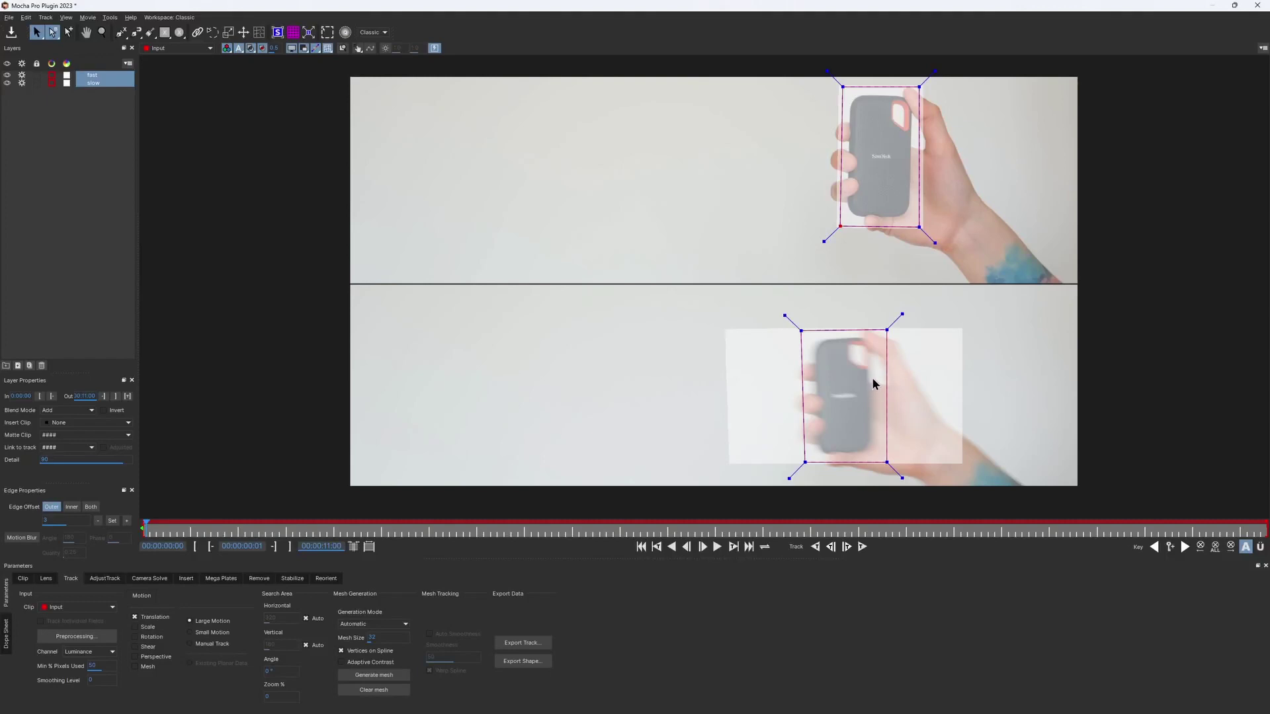
key("Left")
key("Right")
key("Left")
Step: Track the SSD layers forward a few frames, stopping and resuming once
left_click(847, 549)
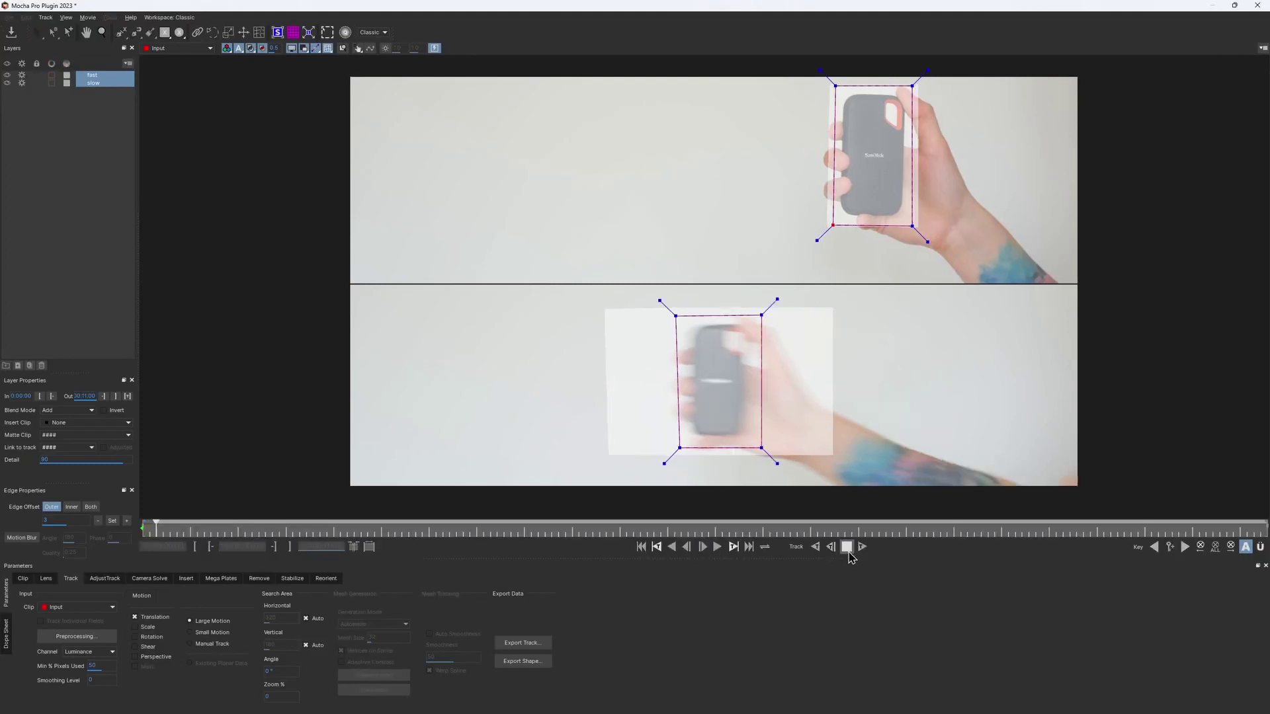
left_click(847, 547)
left_click(846, 548)
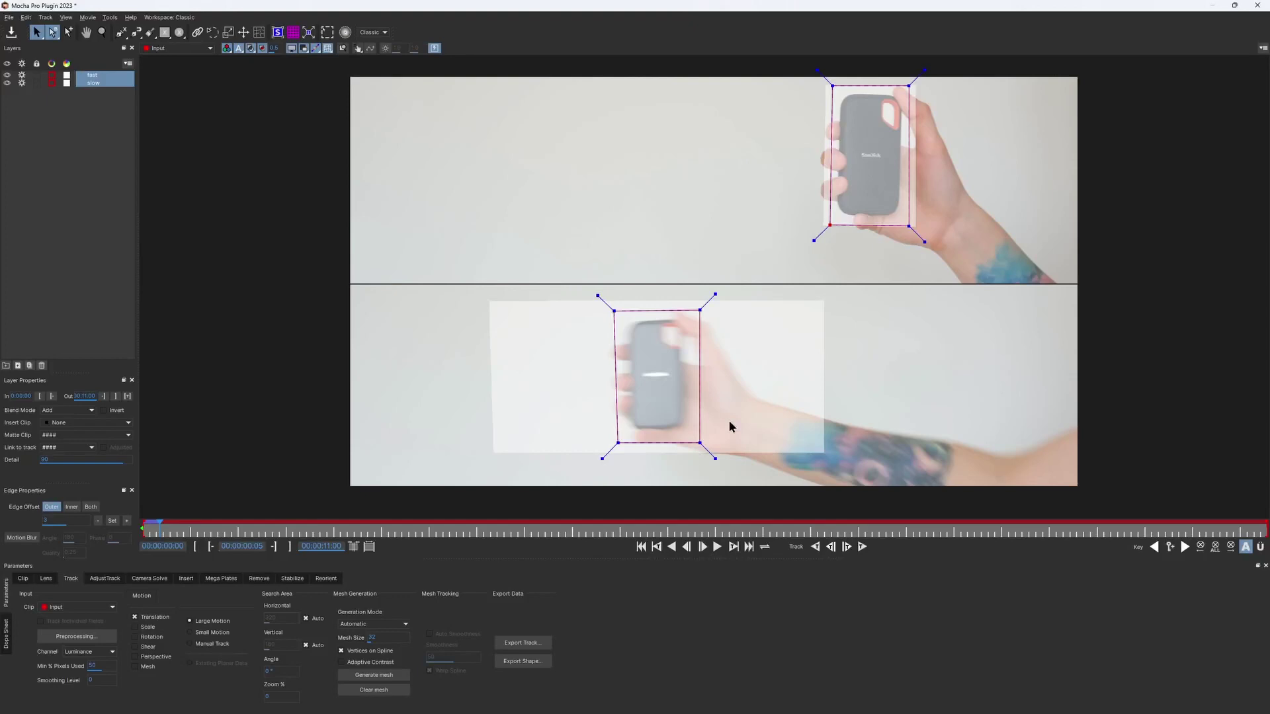
left_click(847, 547)
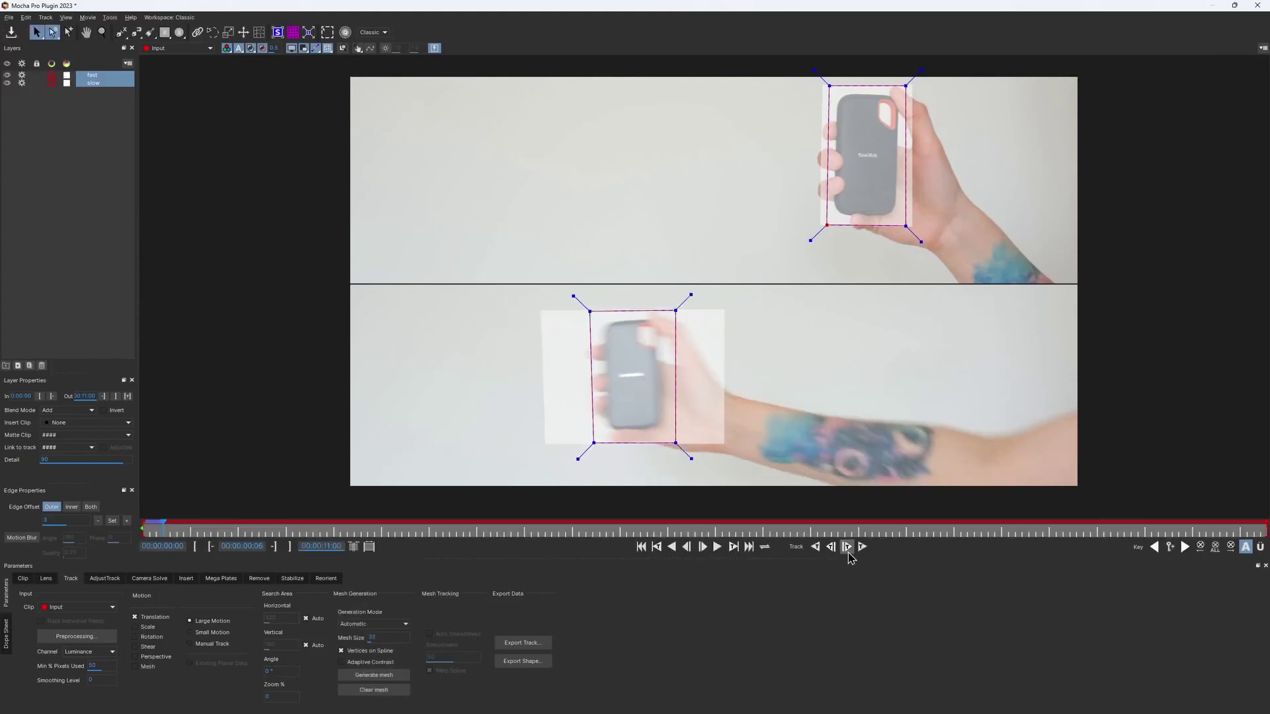
left_click(847, 548)
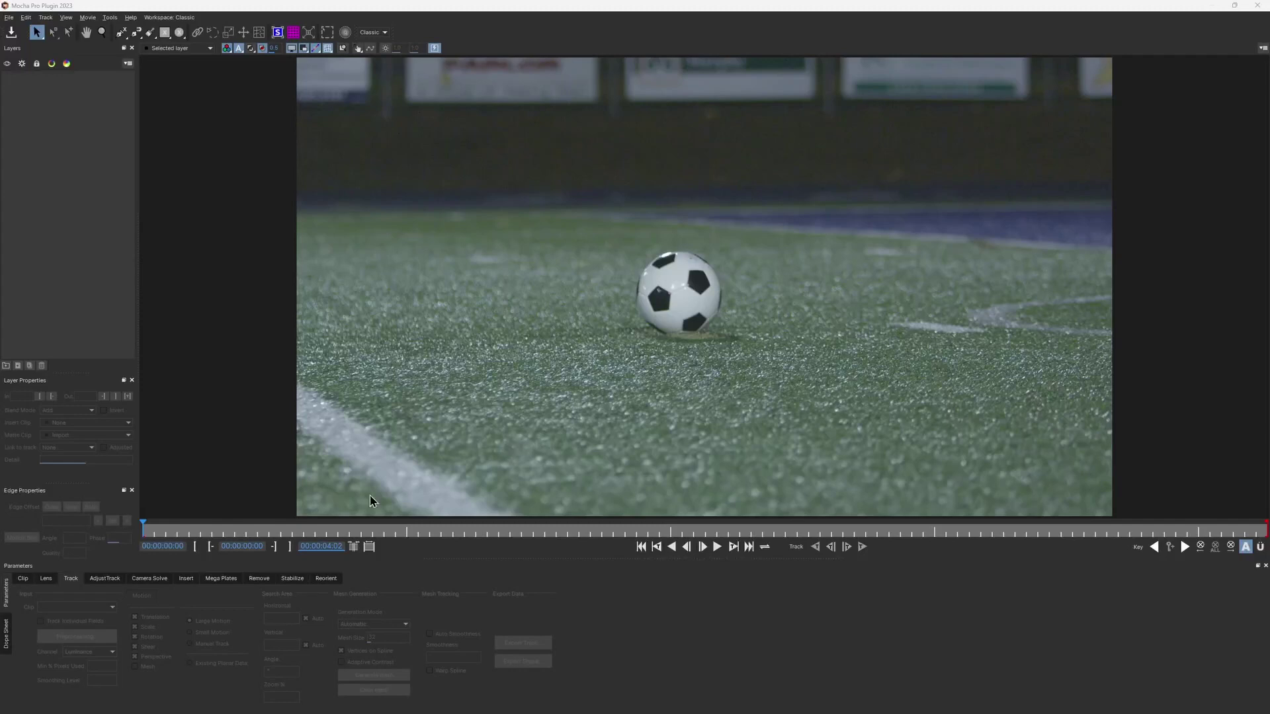
Step: Preview the soccer clip, then draw an ellipse around the ball with its transform box hidden
key("space")
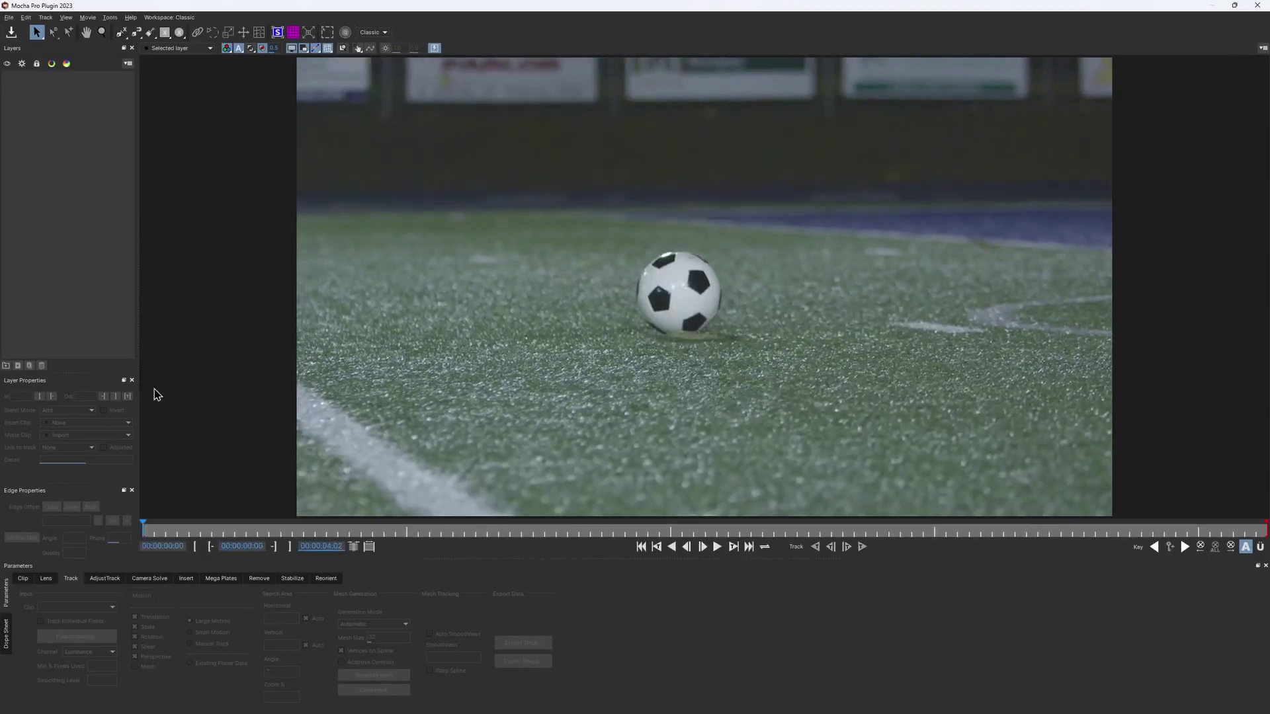
left_click(179, 32)
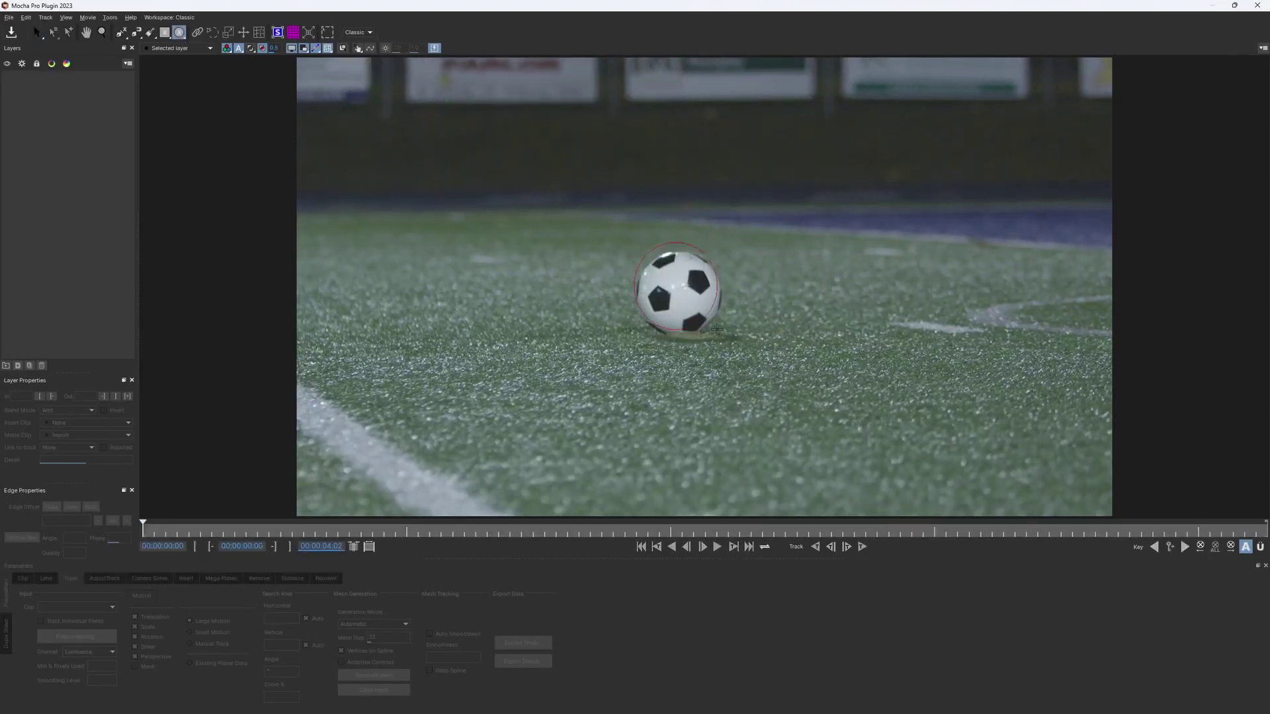
left_click_drag(612, 227, 745, 361)
left_click(328, 34)
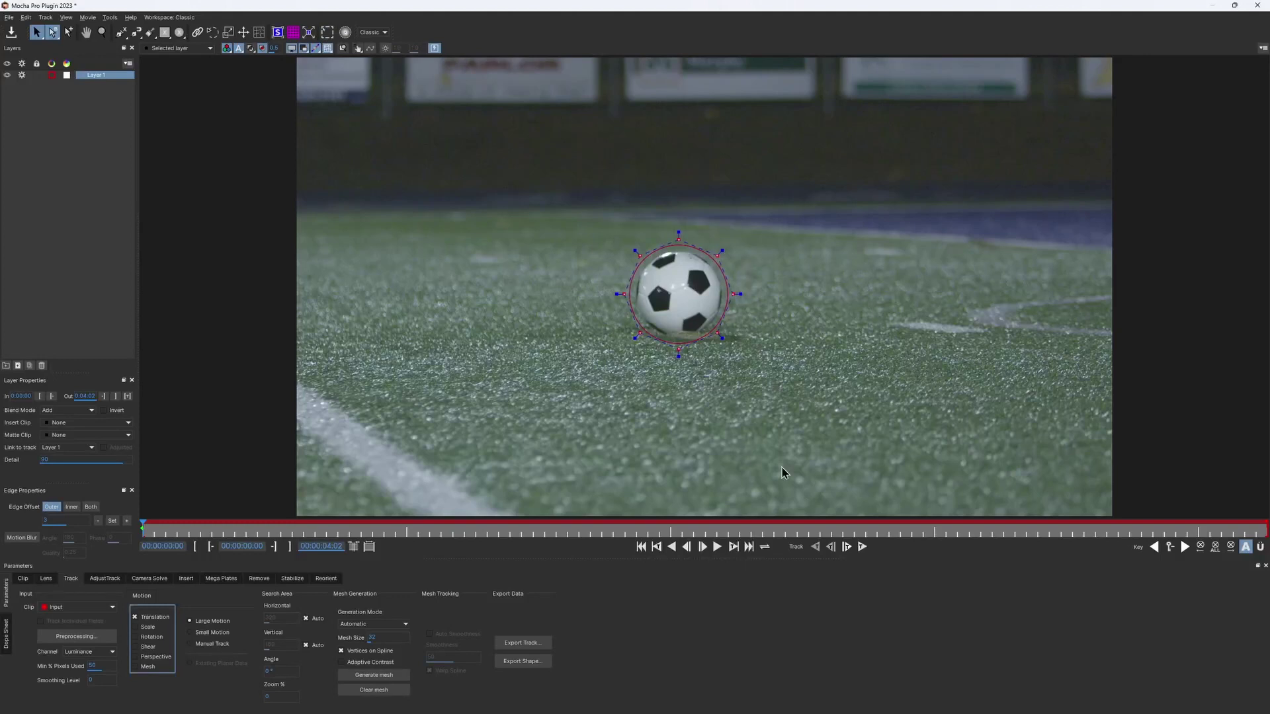
Step: Track the ball's ellipse forward, then scrub back and step through frames around the kick
left_click(862, 546)
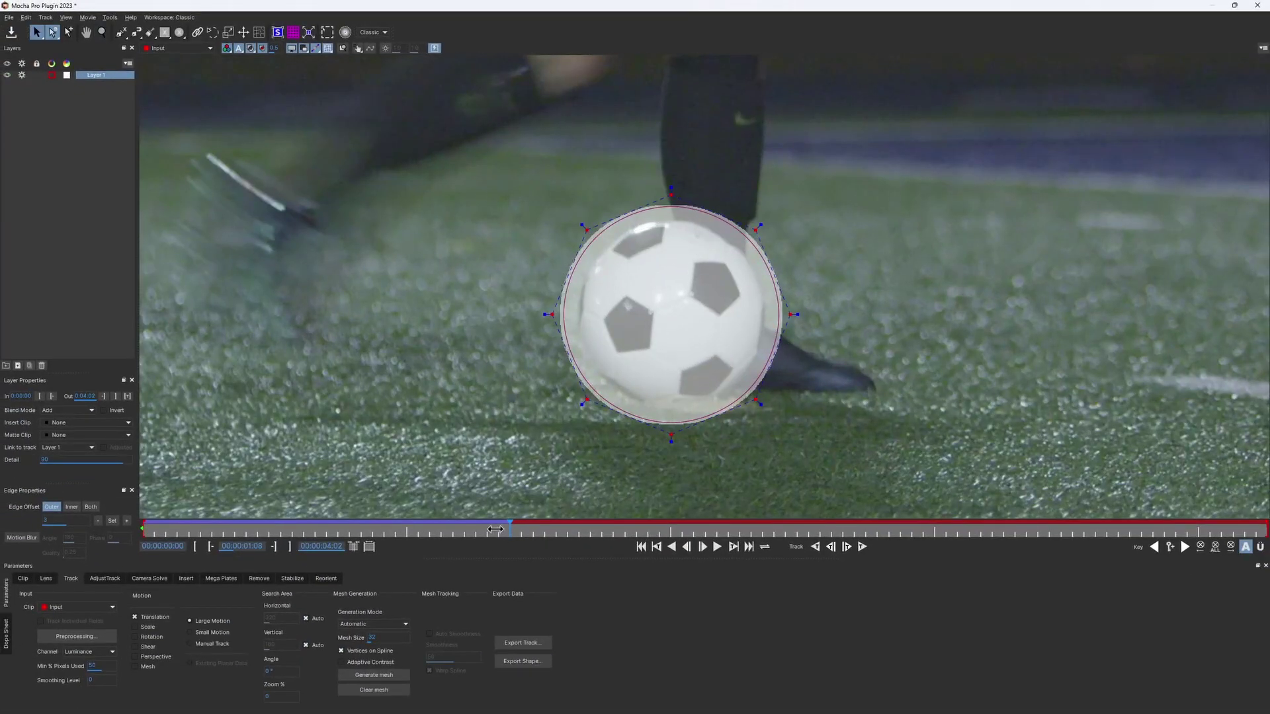
mouse_move(496, 529)
left_mouse_down()
mouse_move(149, 532)
mouse_move(279, 541)
mouse_move(479, 518)
left_mouse_up()
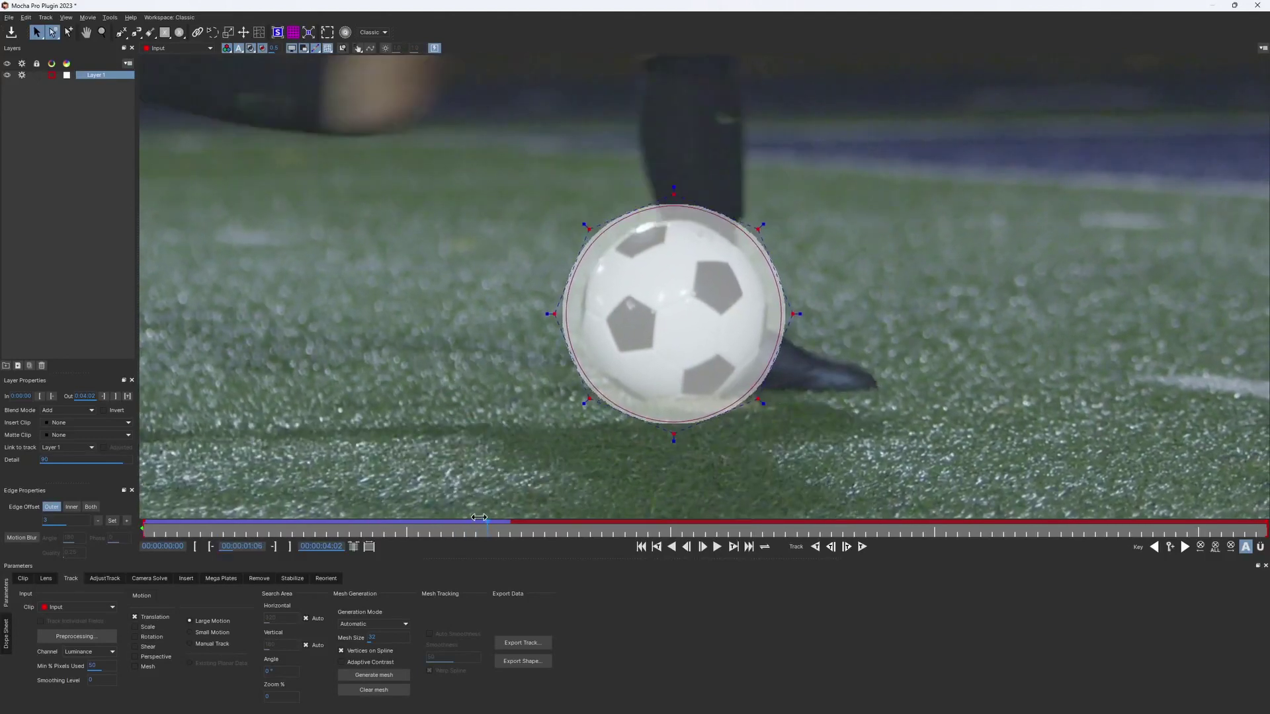
key("Right")
key("Right")
key("Right")
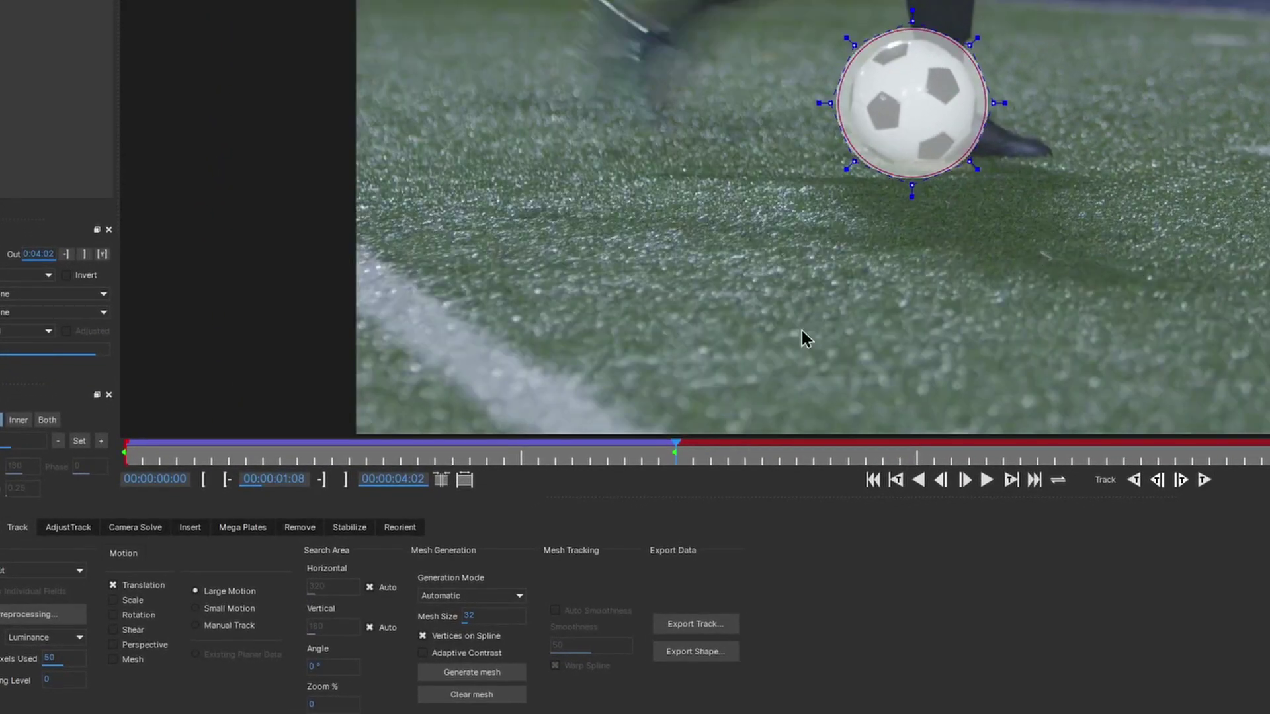
Step: Turn off Auto for both search-area axes and widen Horizontal to about 484
left_click(370, 587)
left_click(369, 627)
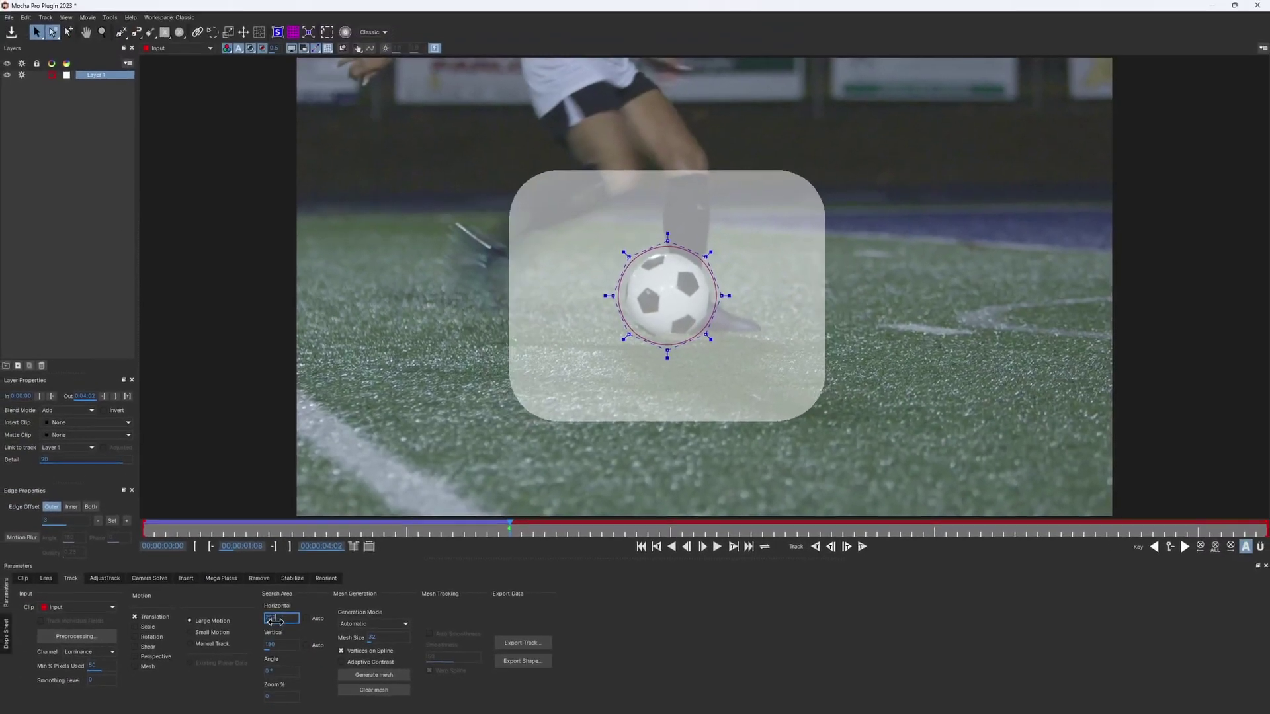
left_click_drag(273, 622, 286, 647)
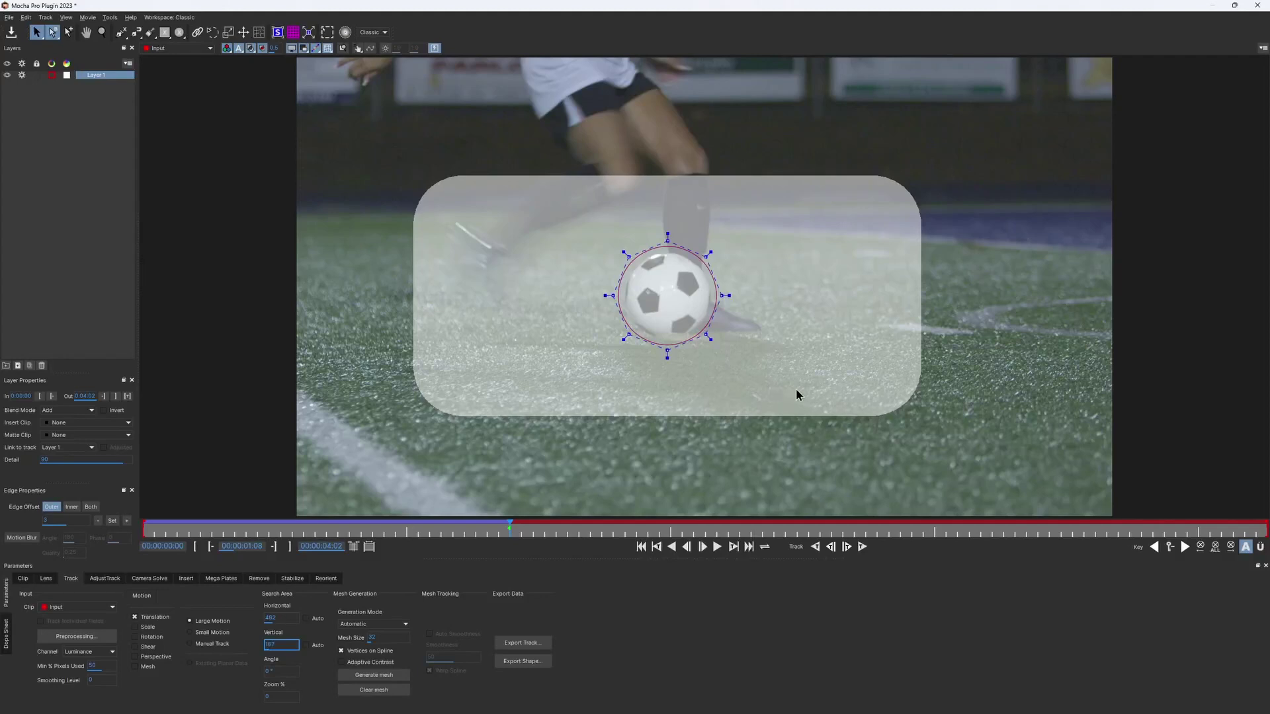
Step: Track the ball forward again, stop, and scrub back a few frames to check
left_click(847, 547)
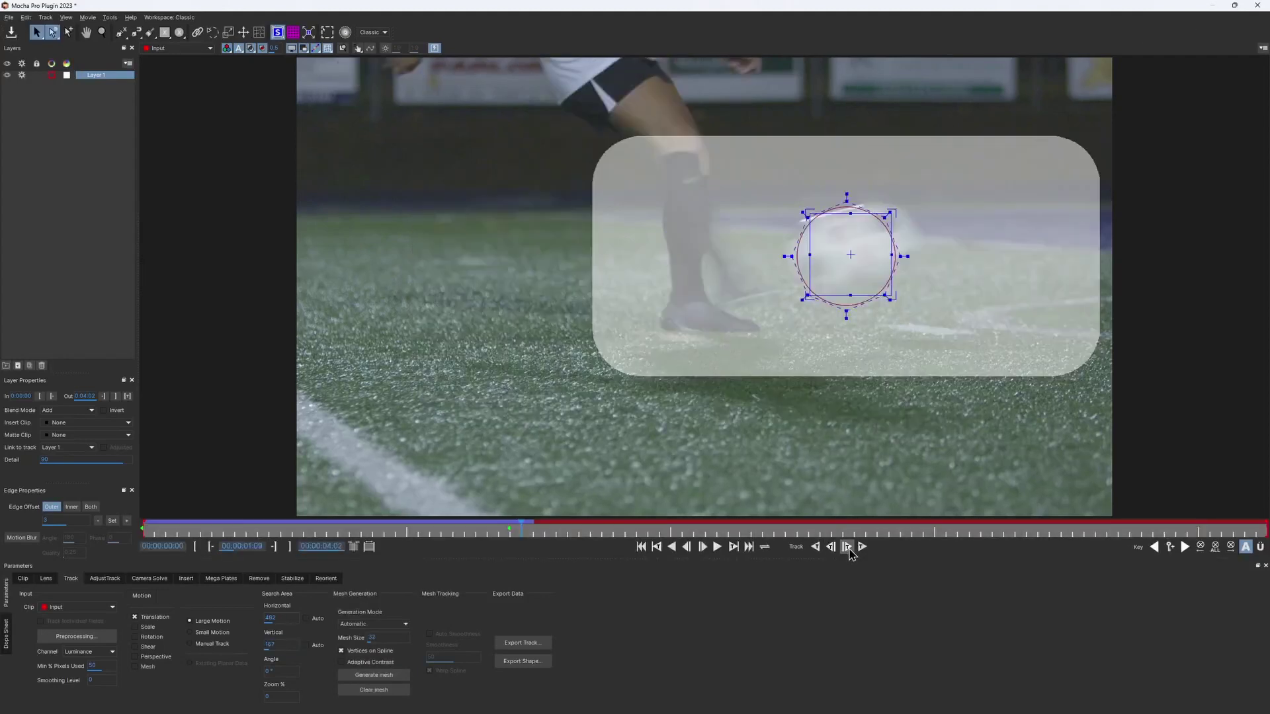
left_click(847, 547)
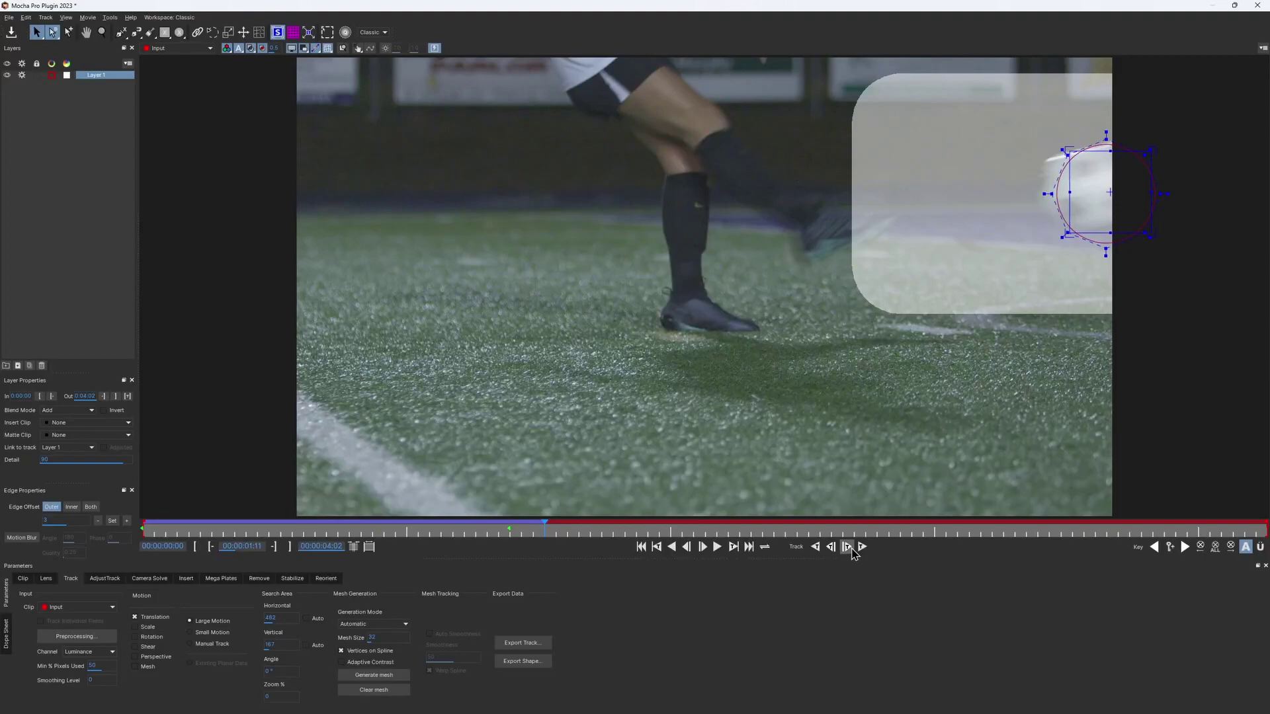
left_click_drag(544, 528, 508, 527)
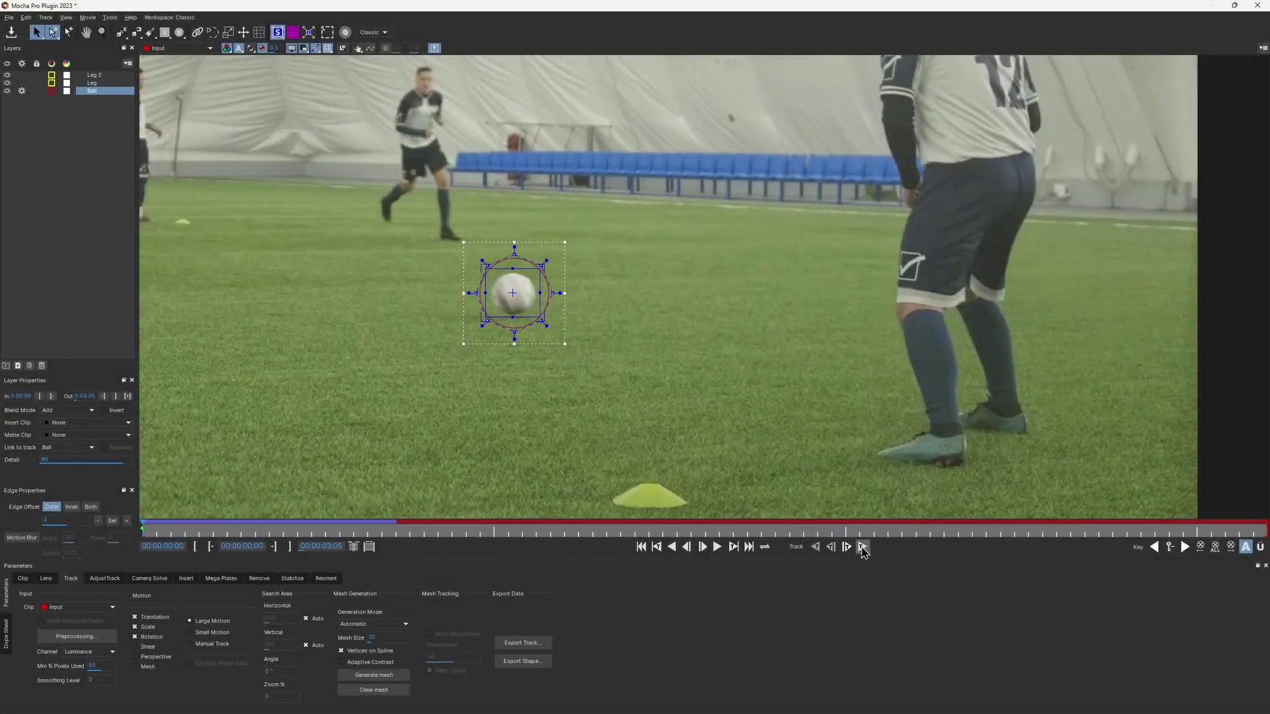
Step: Track the Ball layer forward, stop when it slips, zoom in and track one more frame
left_click(862, 547)
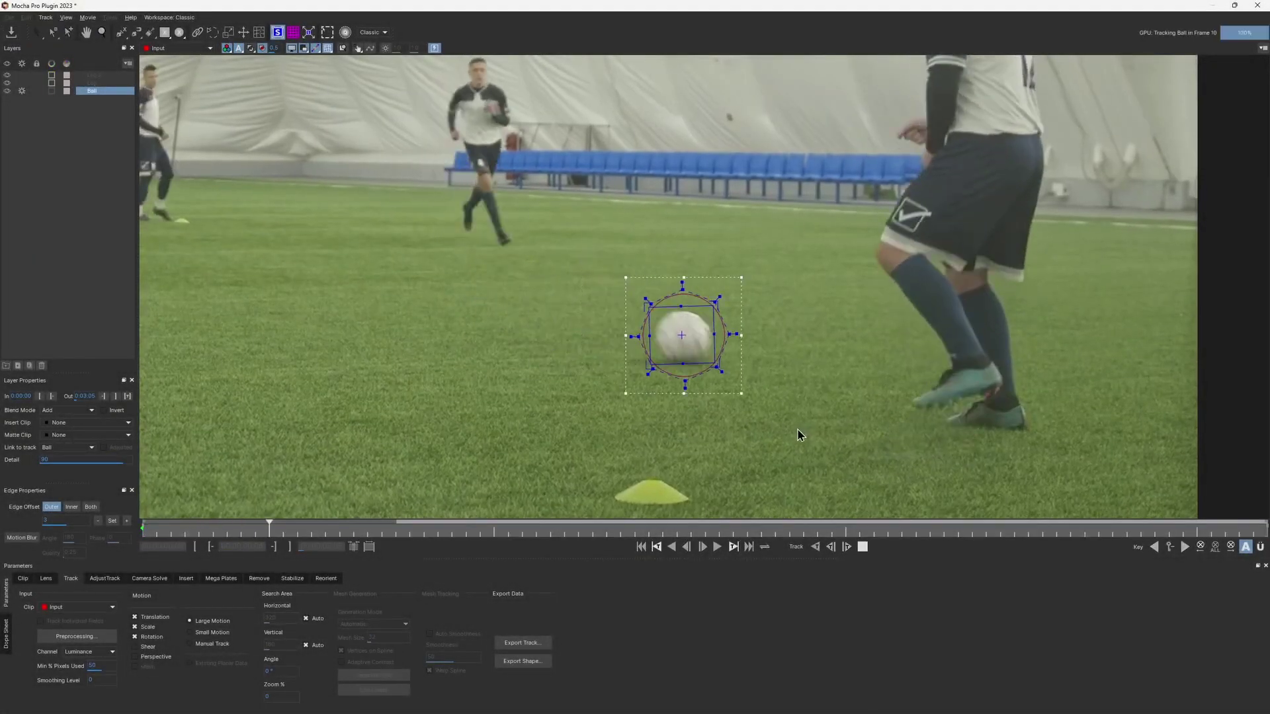
left_click(847, 547)
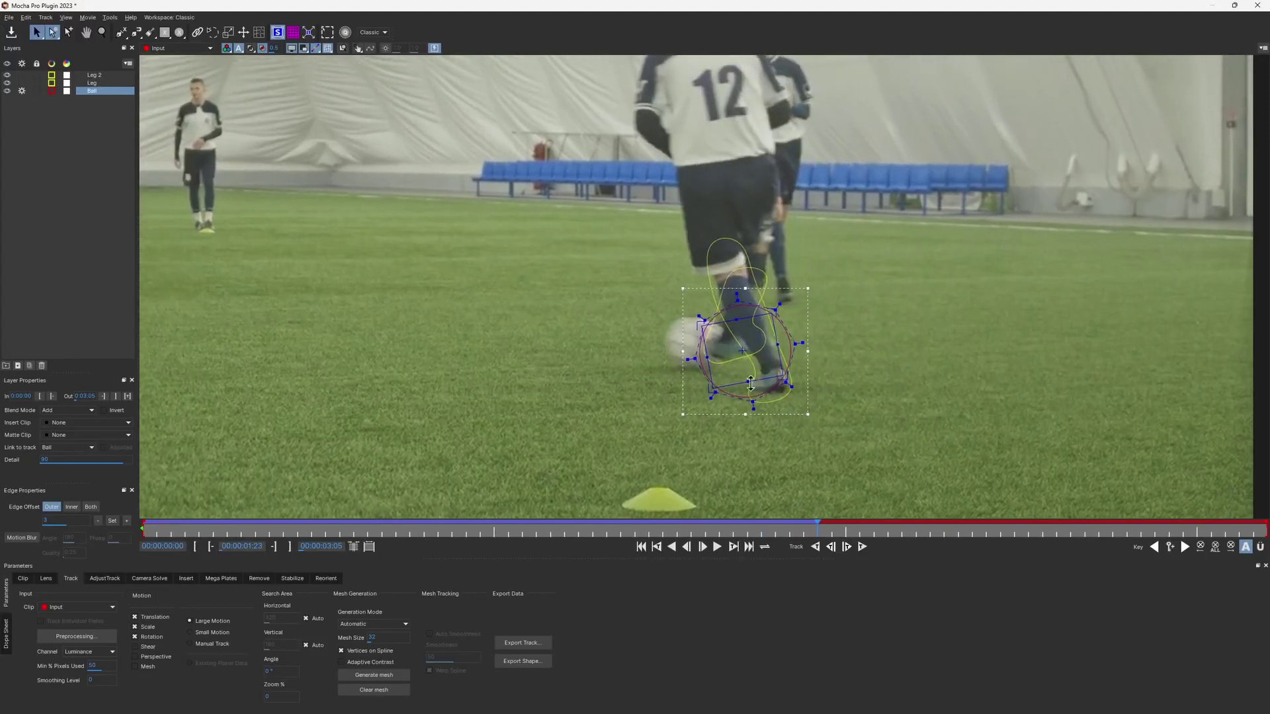
scroll(813, 297, "up", 2)
left_click(846, 547)
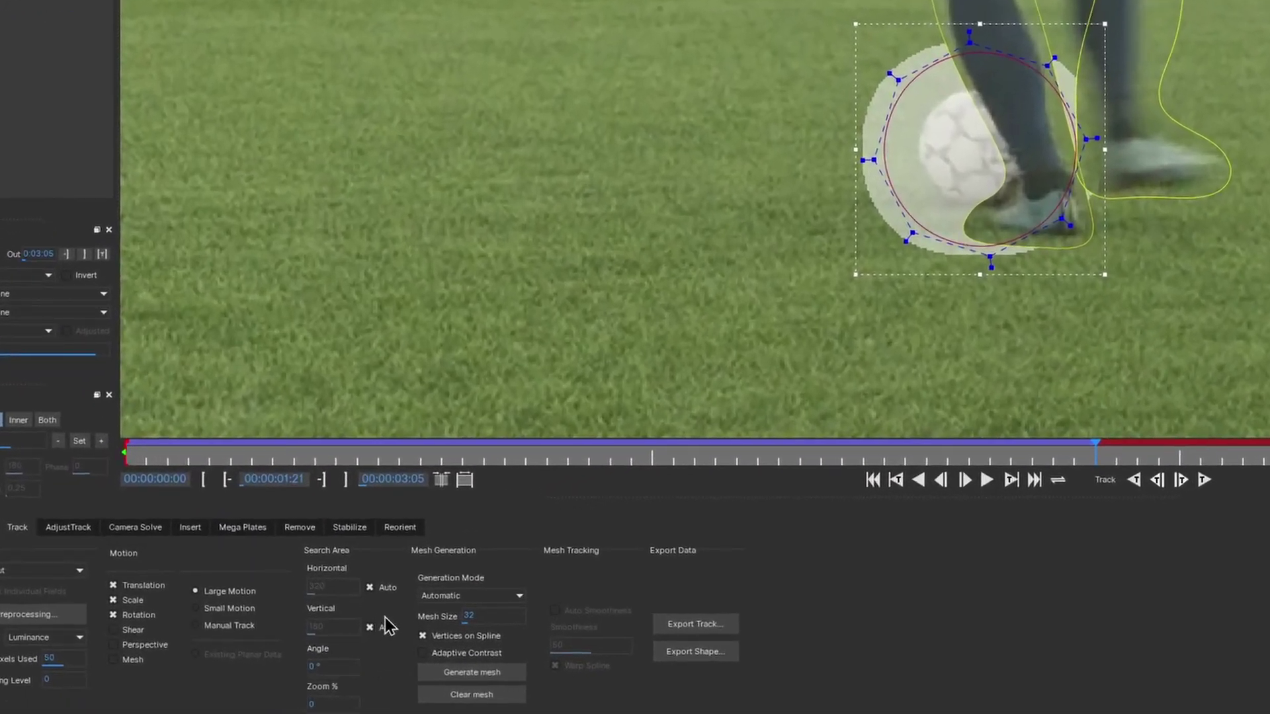
Step: Make the ball's search area manual and shrink it to 188 by 92
left_click(381, 588)
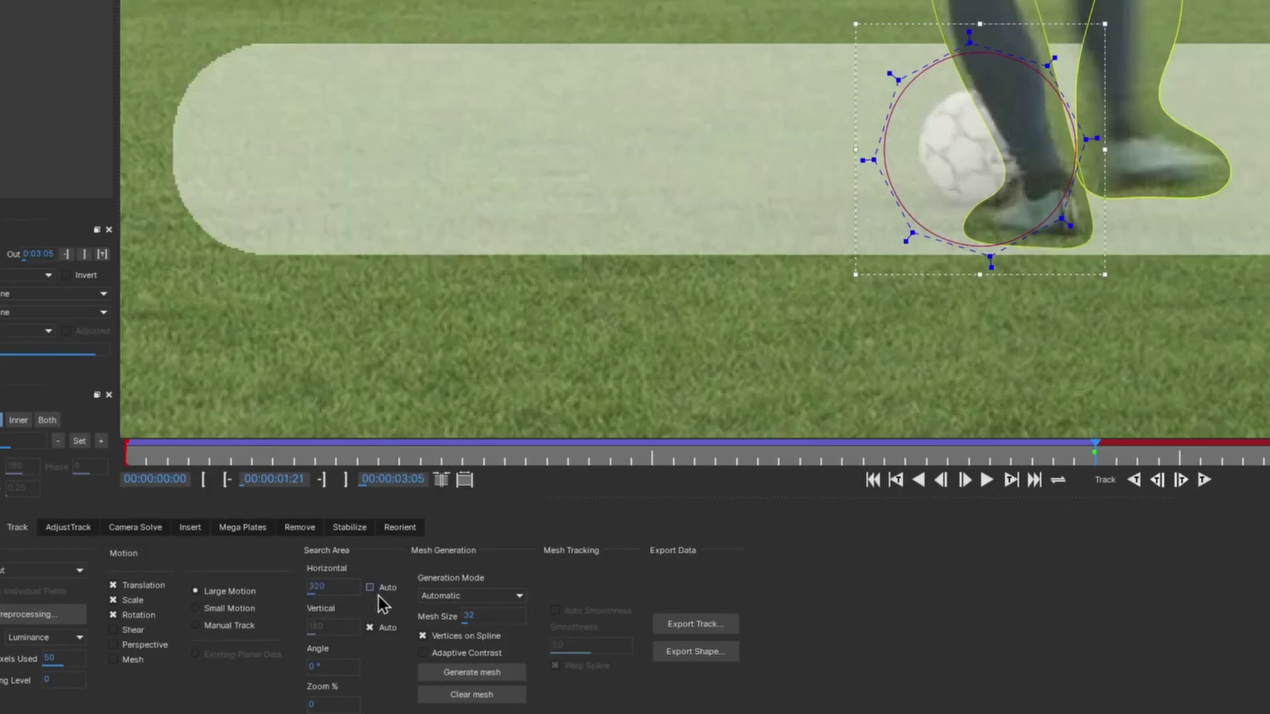
left_click(369, 627)
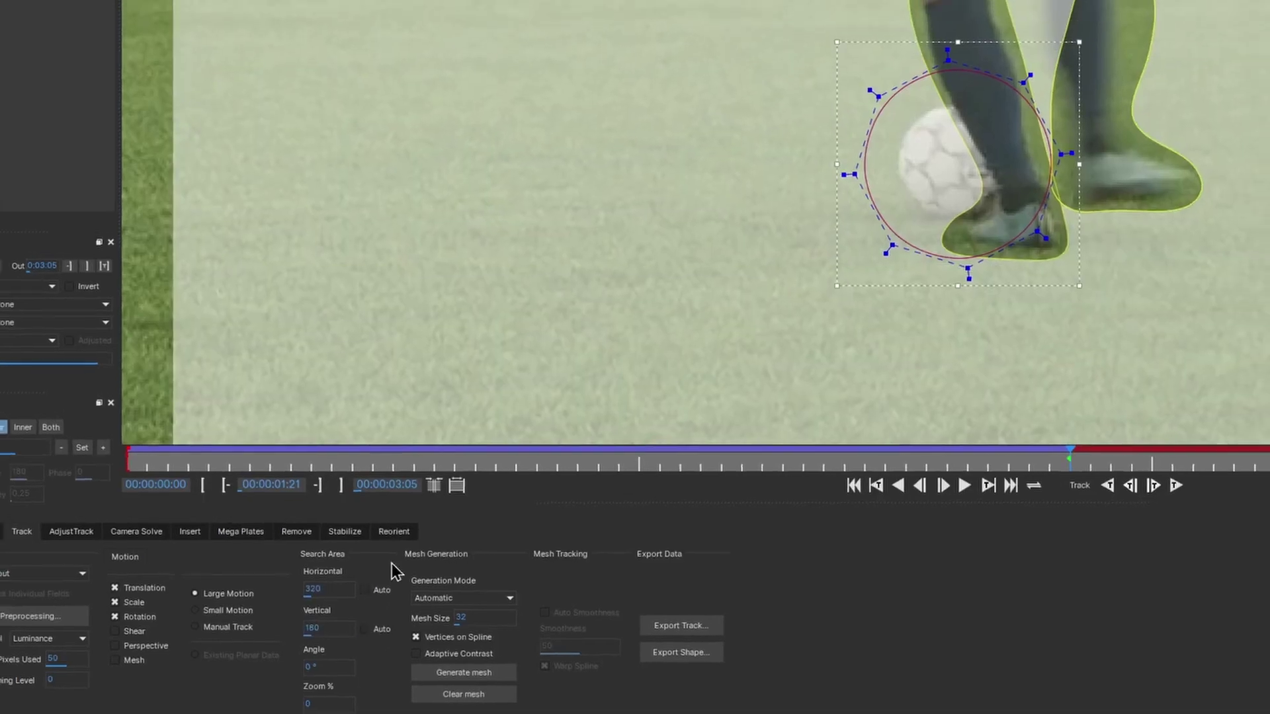
scroll(575, 311, "up", 1)
key("s")
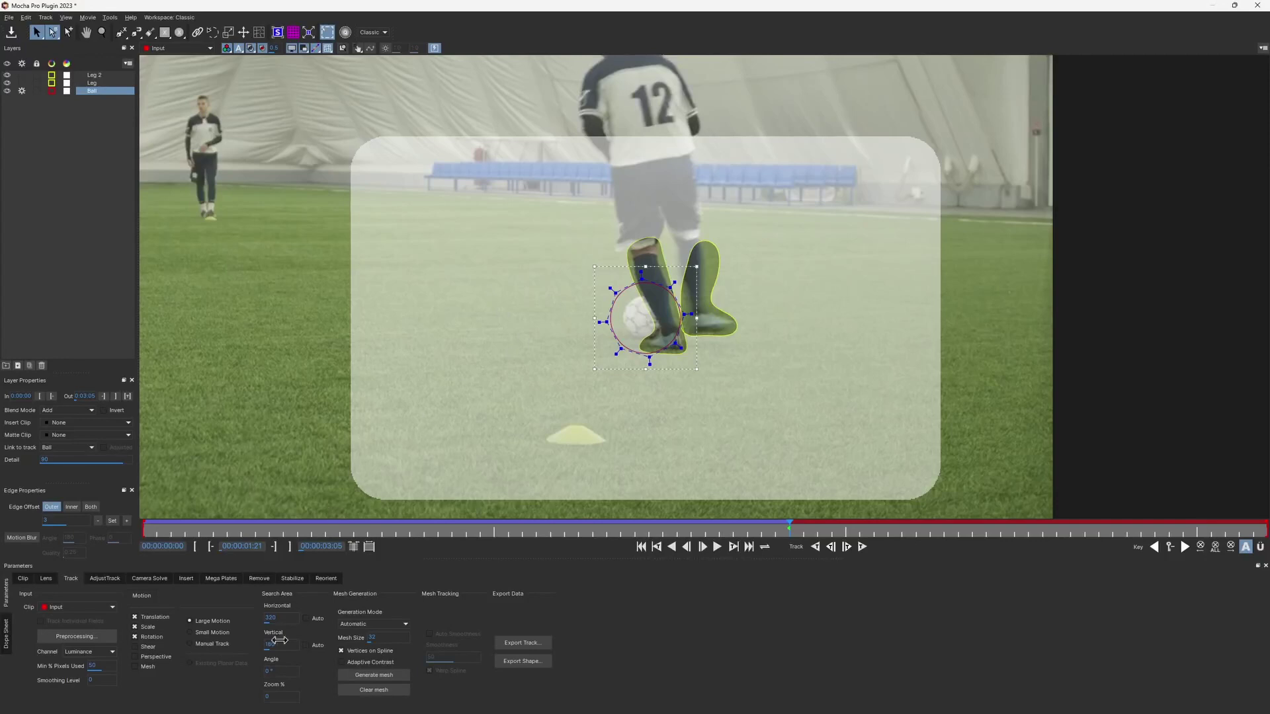
mouse_move(280, 640)
left_mouse_down()
mouse_move(268, 641)
mouse_move(268, 620)
mouse_move(267, 644)
left_mouse_up()
key("z")
left_click(609, 320)
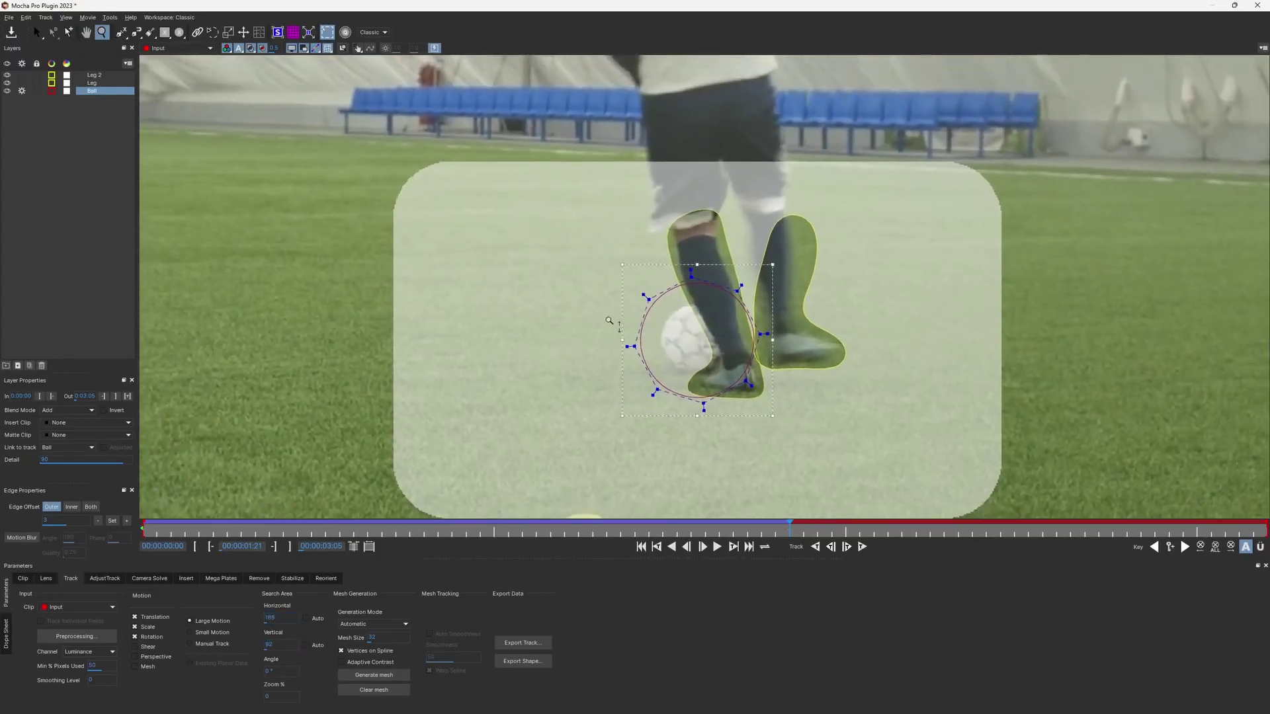
key("s")
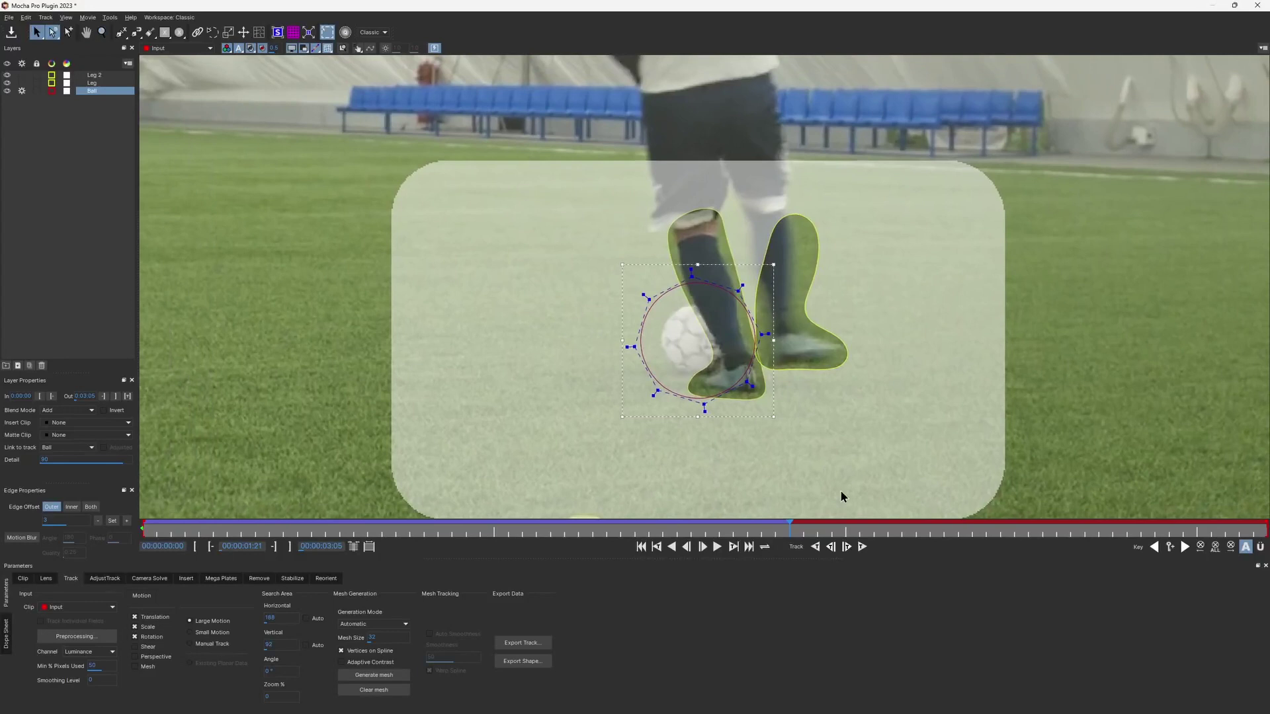
Step: Track the ball forward five single frames to 2:01, then hide the search-area overlay
left_click(847, 548)
left_click(847, 548)
left_click(846, 547)
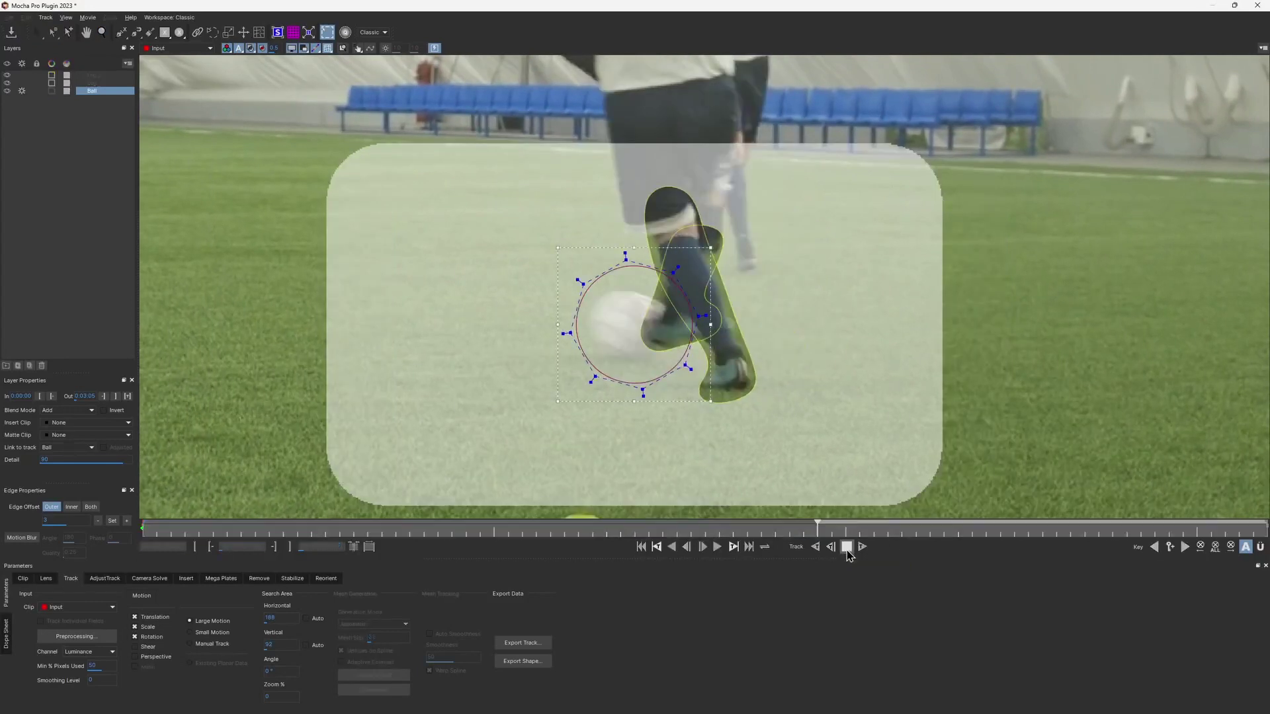
left_click(846, 548)
left_click(846, 547)
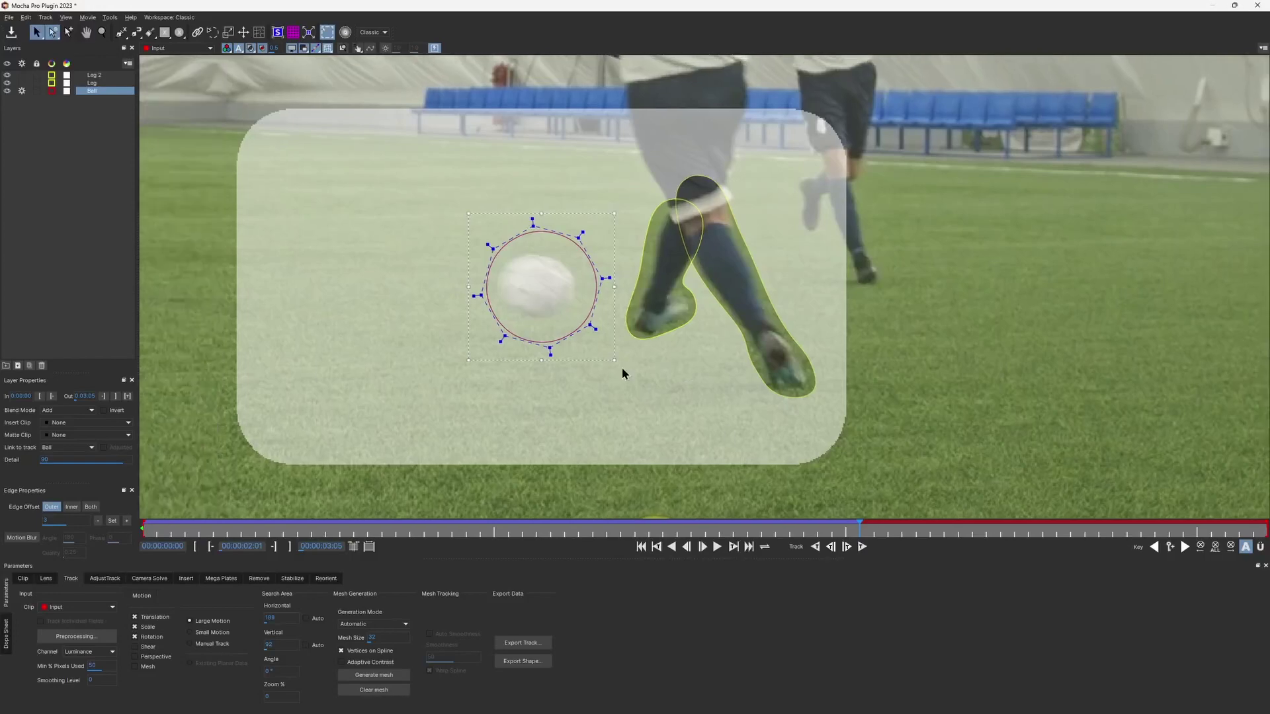
left_click(251, 49)
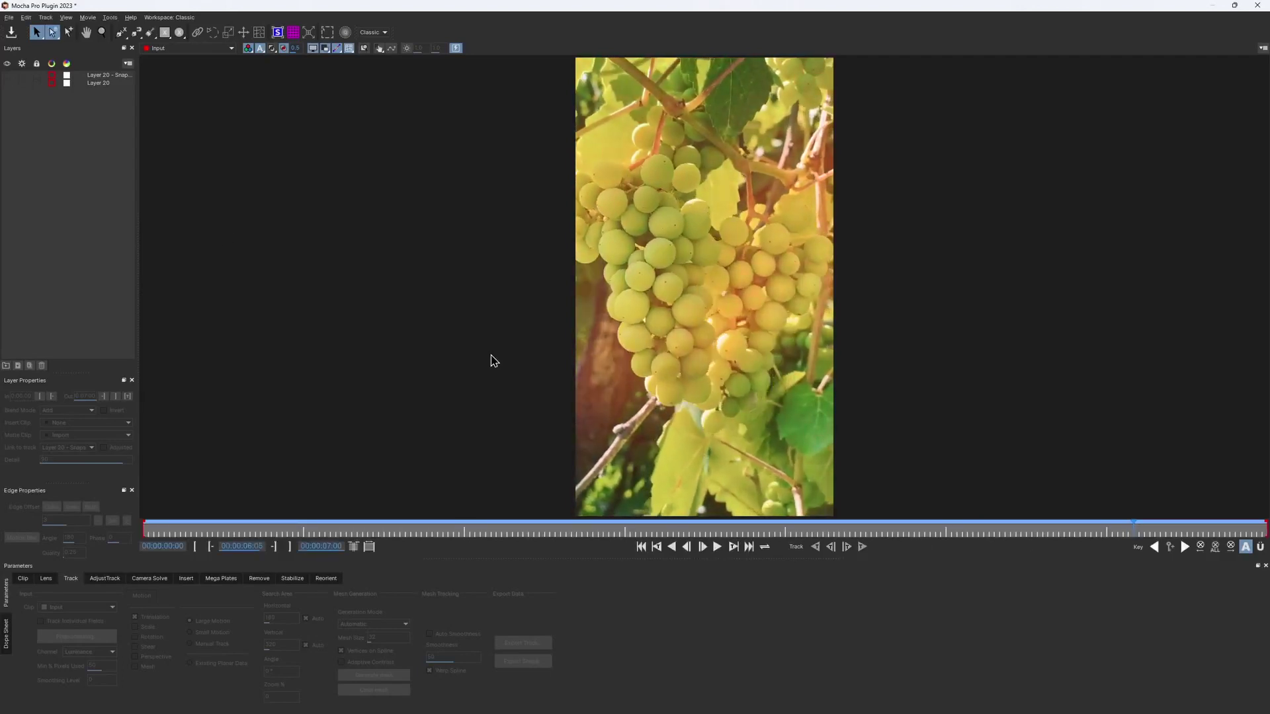
Step: Track the Layer 20 snapshot grape circle forward from frame 1:21 to near the clip's end
left_click(9, 76)
left_click(416, 532)
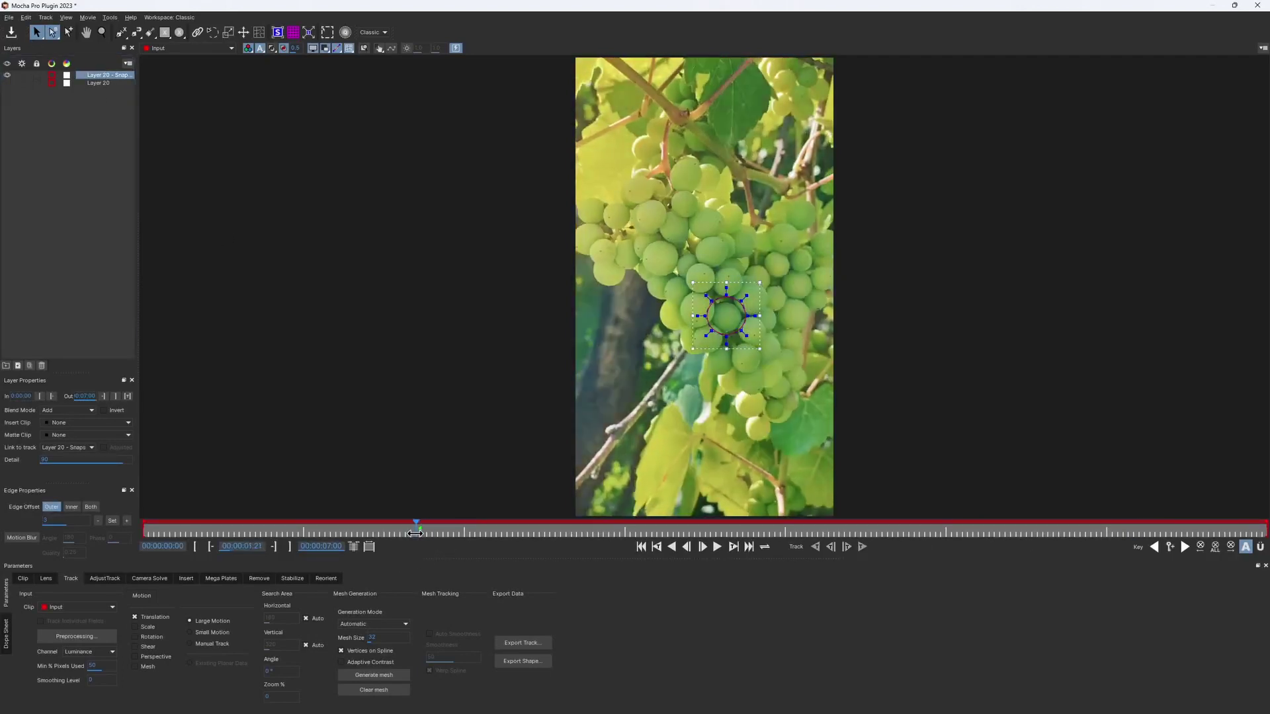
key("z")
scroll(735, 308, "up", 3)
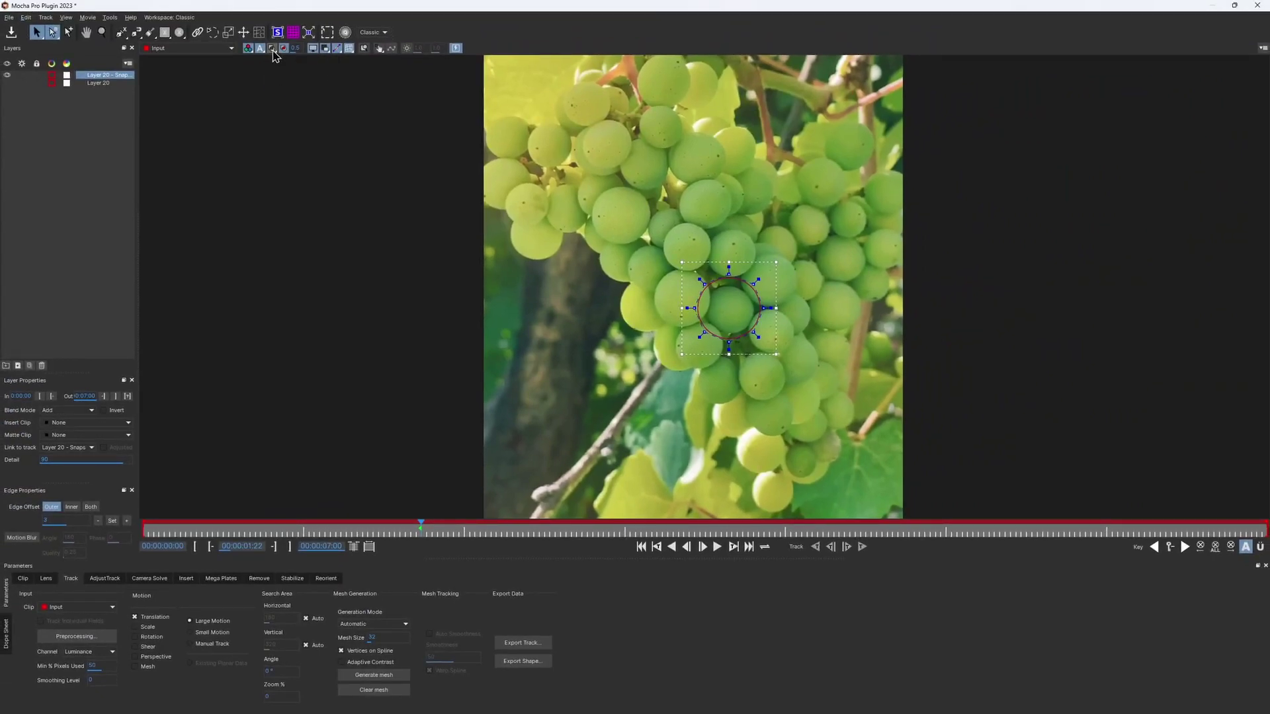
left_click(862, 547)
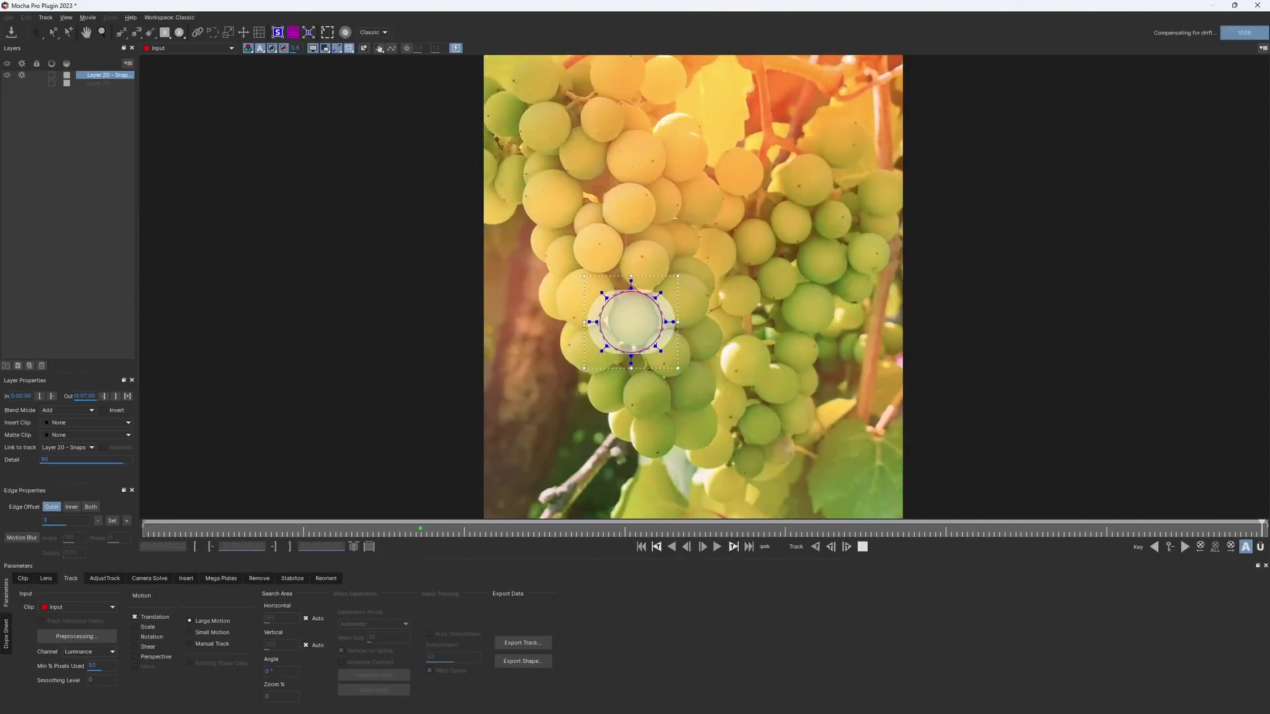
Step: Turn off Auto for the vertical search area, then run a partial backward track of the grape layer
left_click(316, 647)
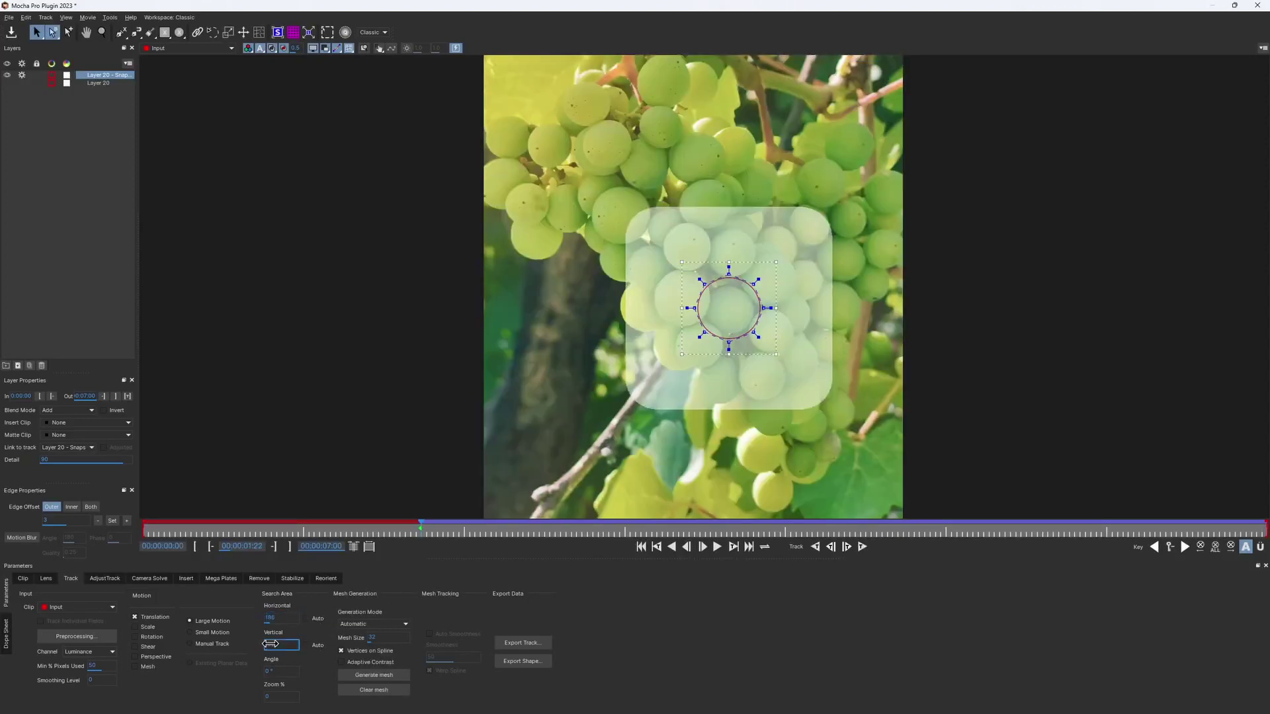
left_click(815, 547)
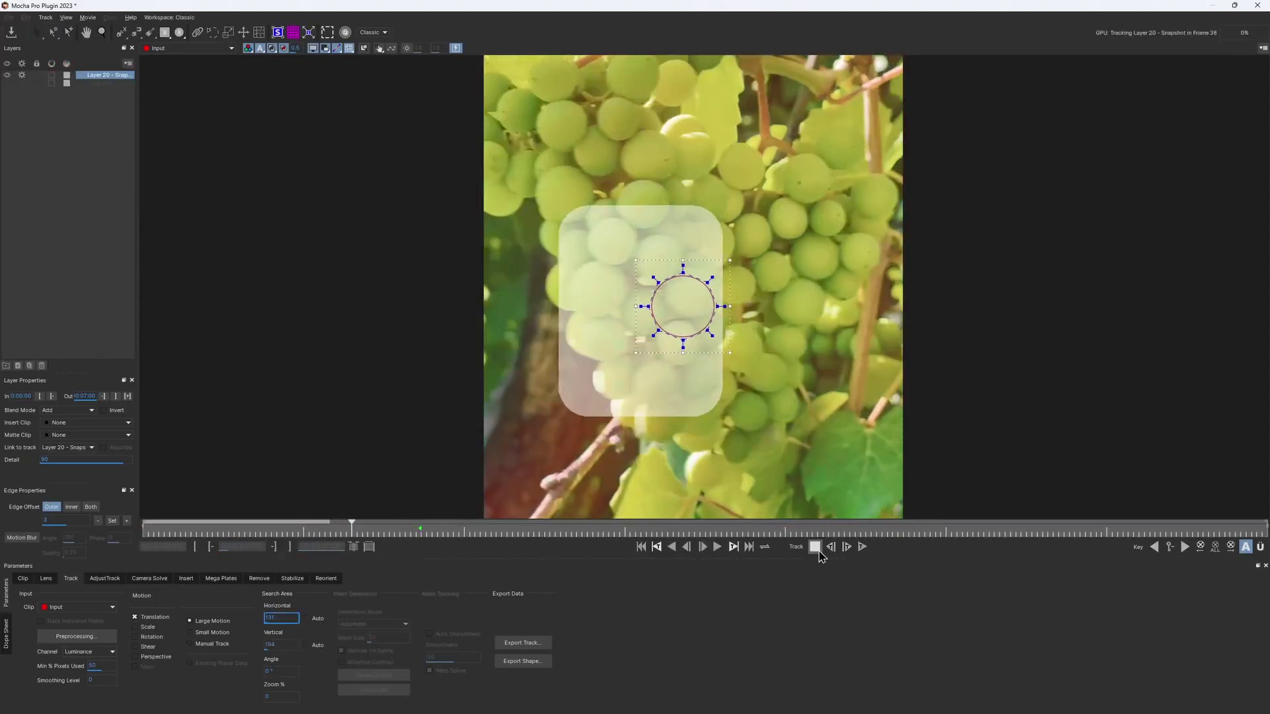
left_click(818, 551)
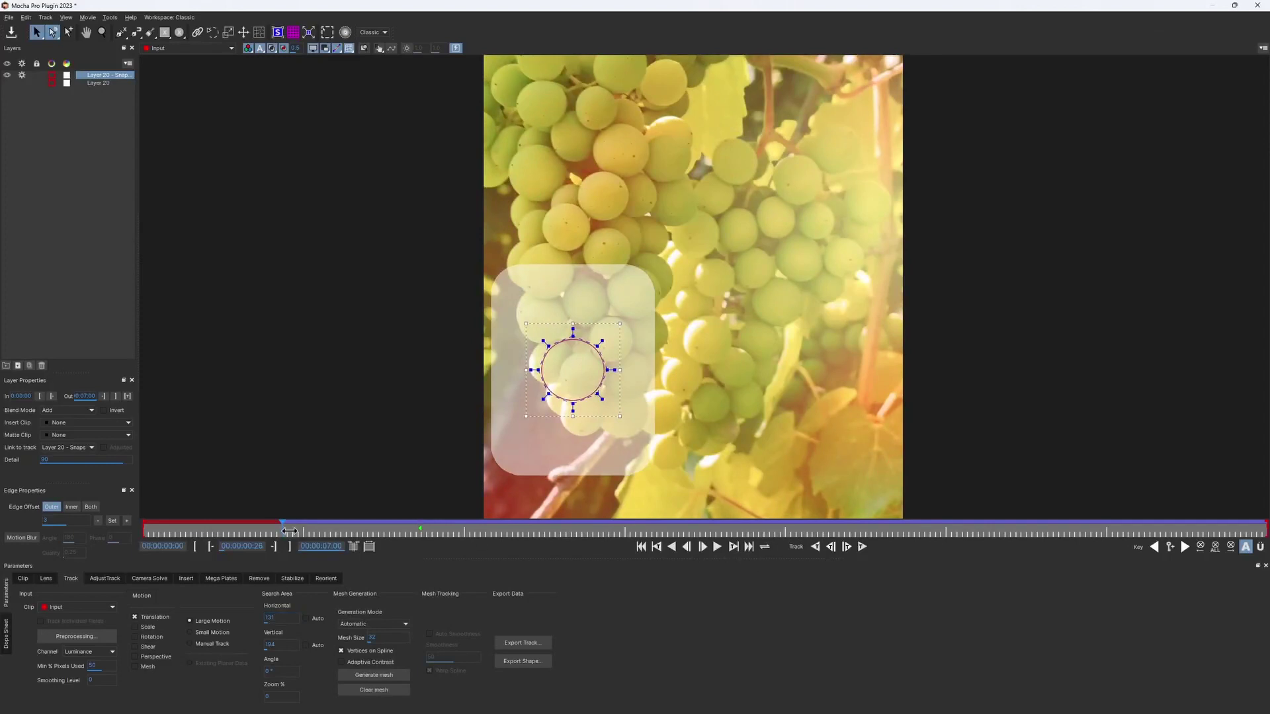
Step: Go to frame 1:01 and toggle the search-area overlay off and on to inspect it
left_click_drag(289, 532, 307, 532)
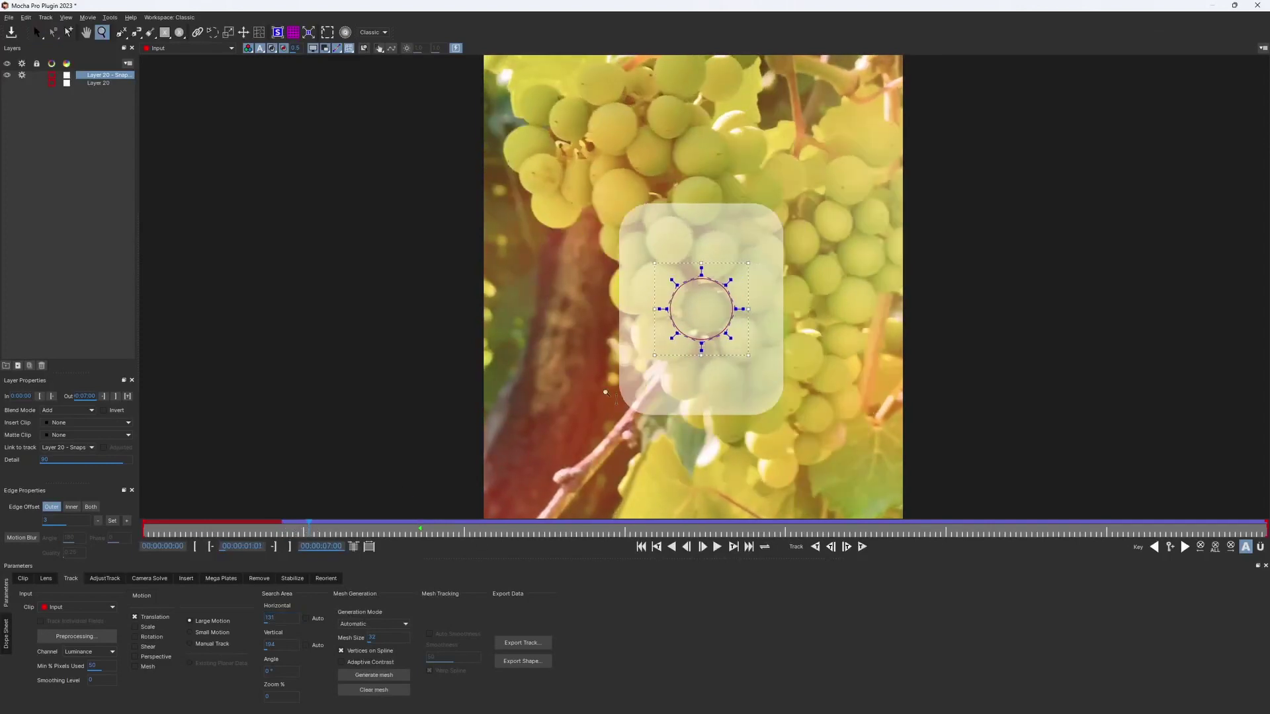
scroll(615, 383, "down", 2)
key("s")
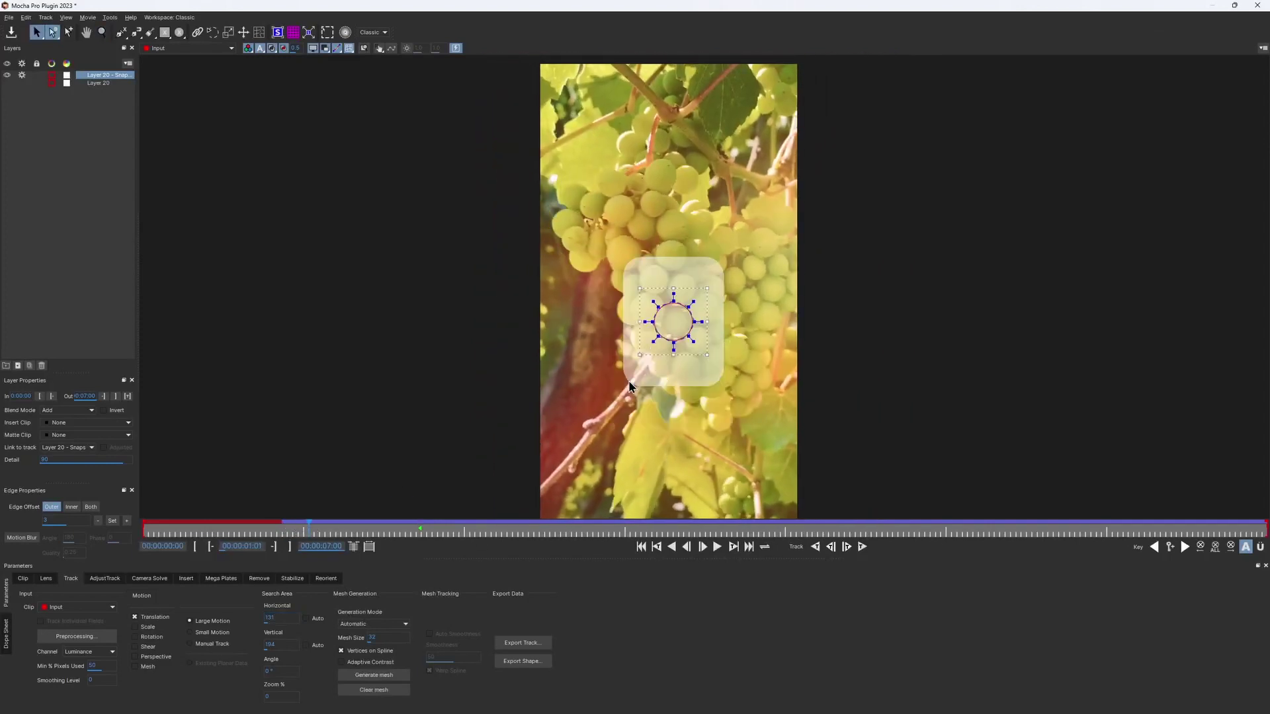
scroll(682, 322, "up", 2)
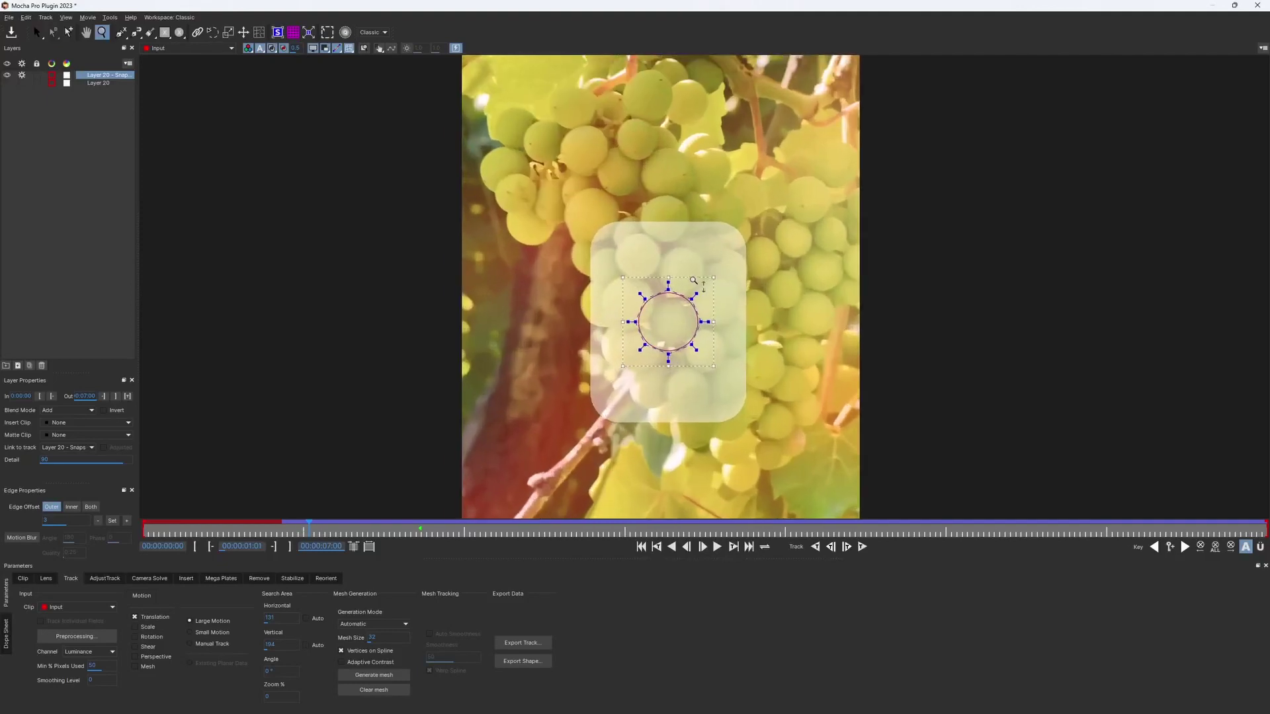
left_click(278, 47)
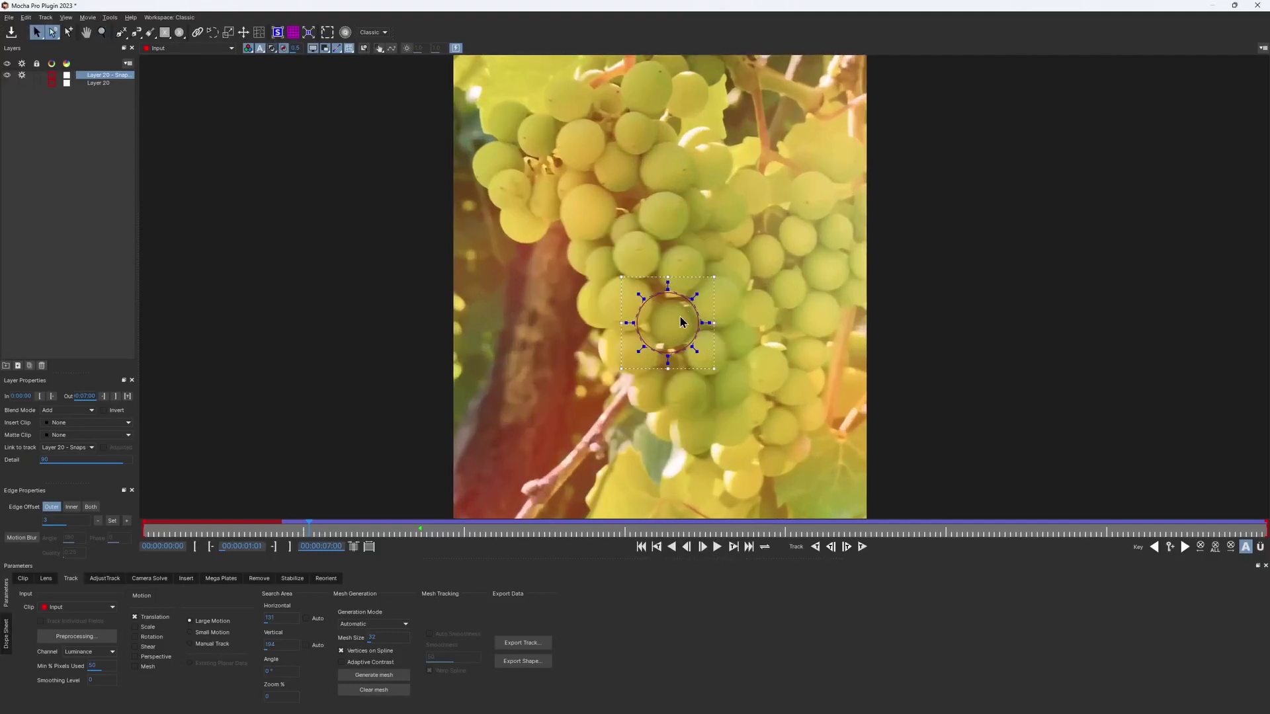
key("Left")
key("Right")
left_click(276, 50)
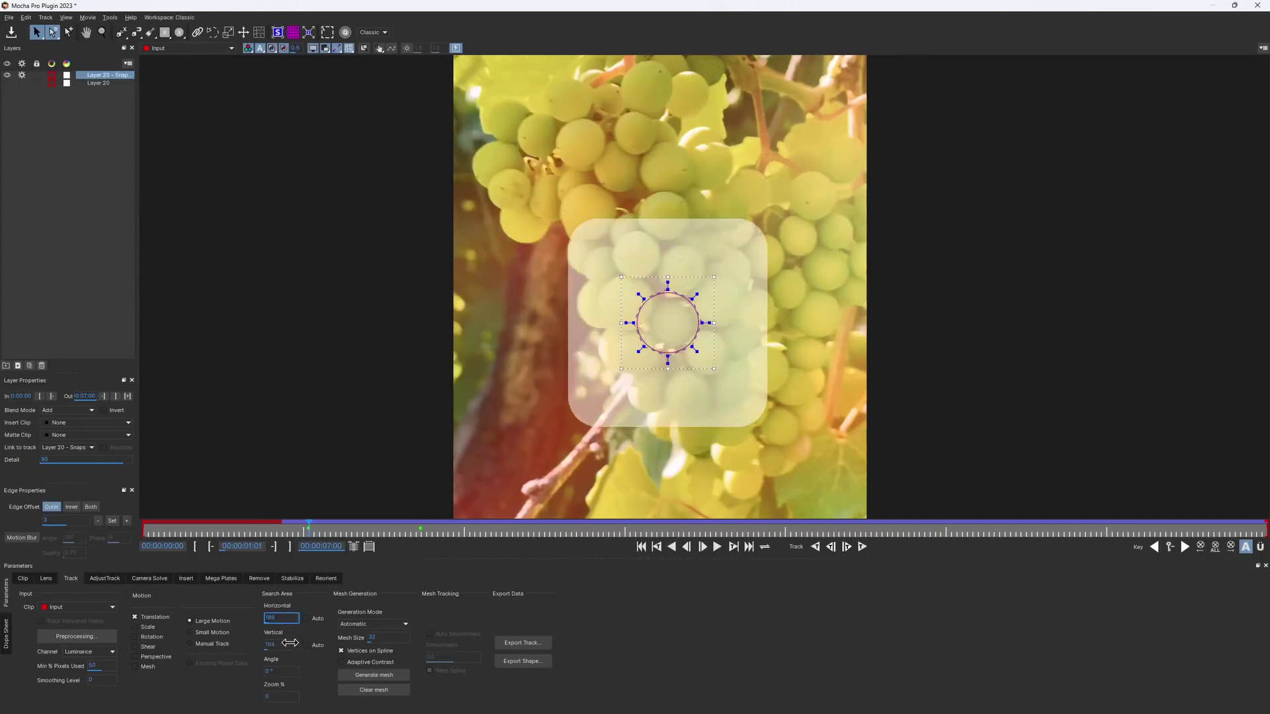
Step: Shrink the grape's vertical search area, track backward to the first frame, and play it back
left_click_drag(290, 643, 275, 645)
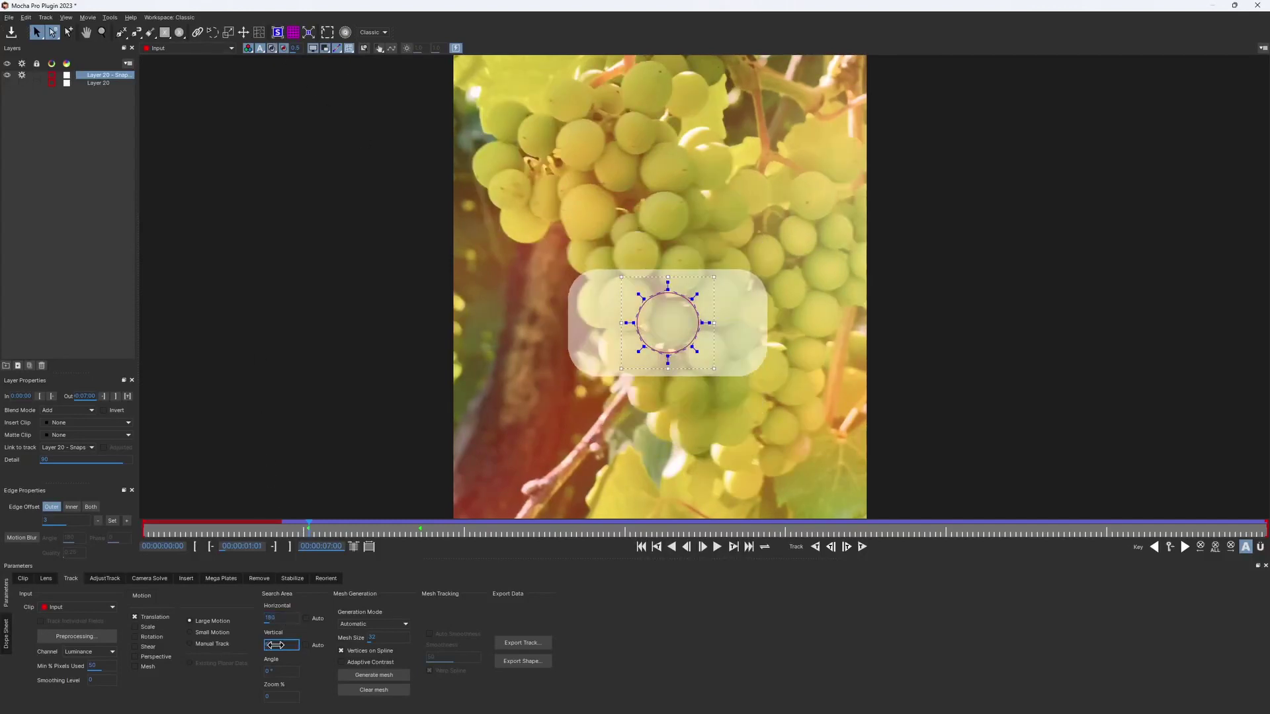
left_click(814, 549)
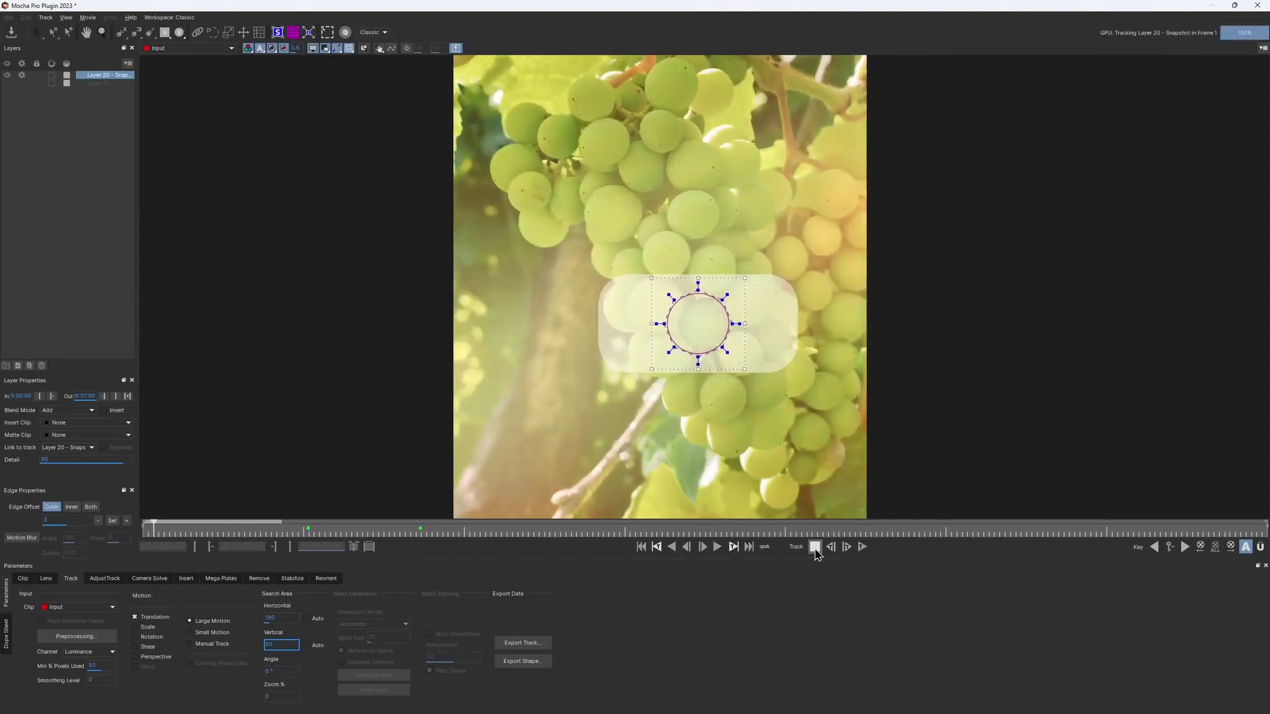
key("space")
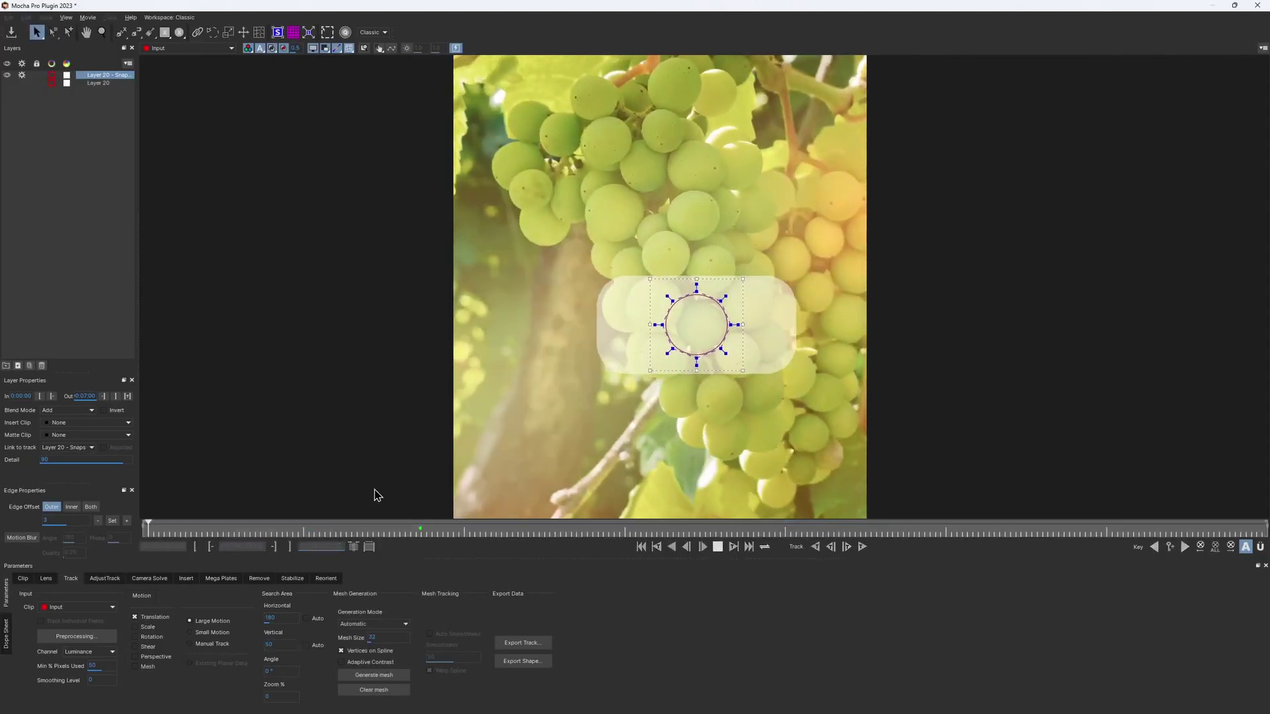